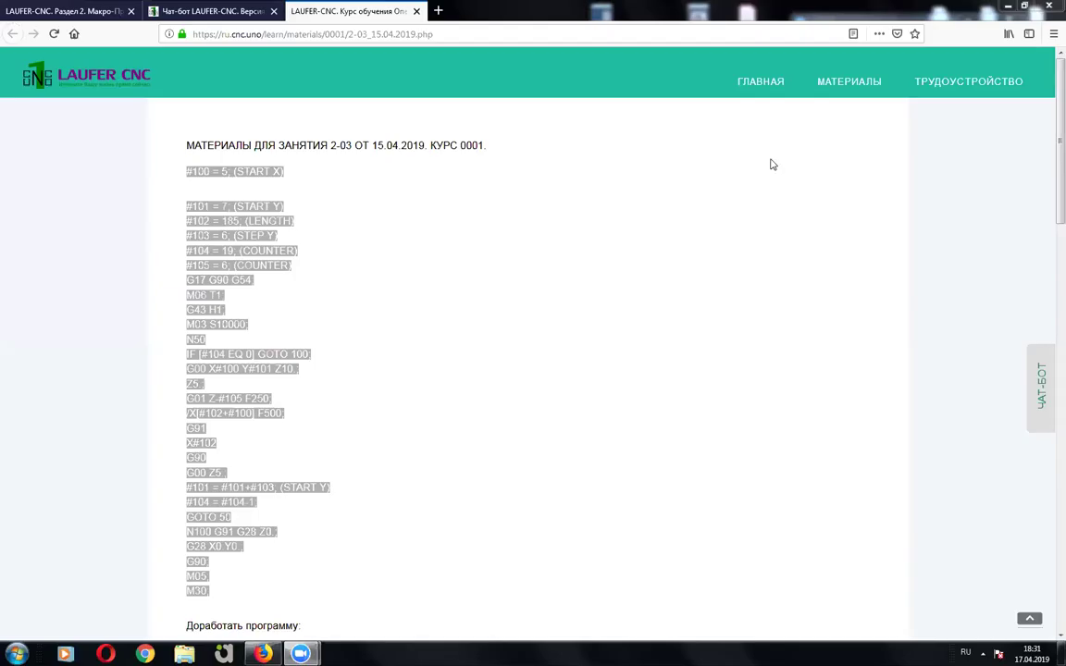
Step: Select the macro listing on the LAUFER-CNC page from #100 = 5 down to G28 X0.Y0
click(772, 165)
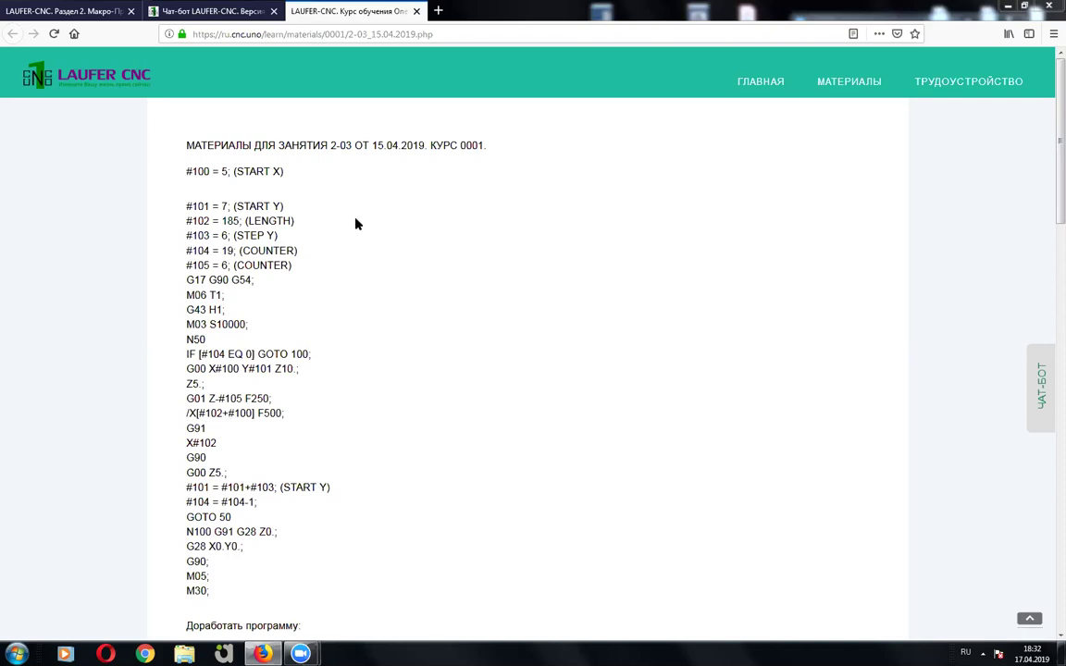
drag(185, 171, 247, 593)
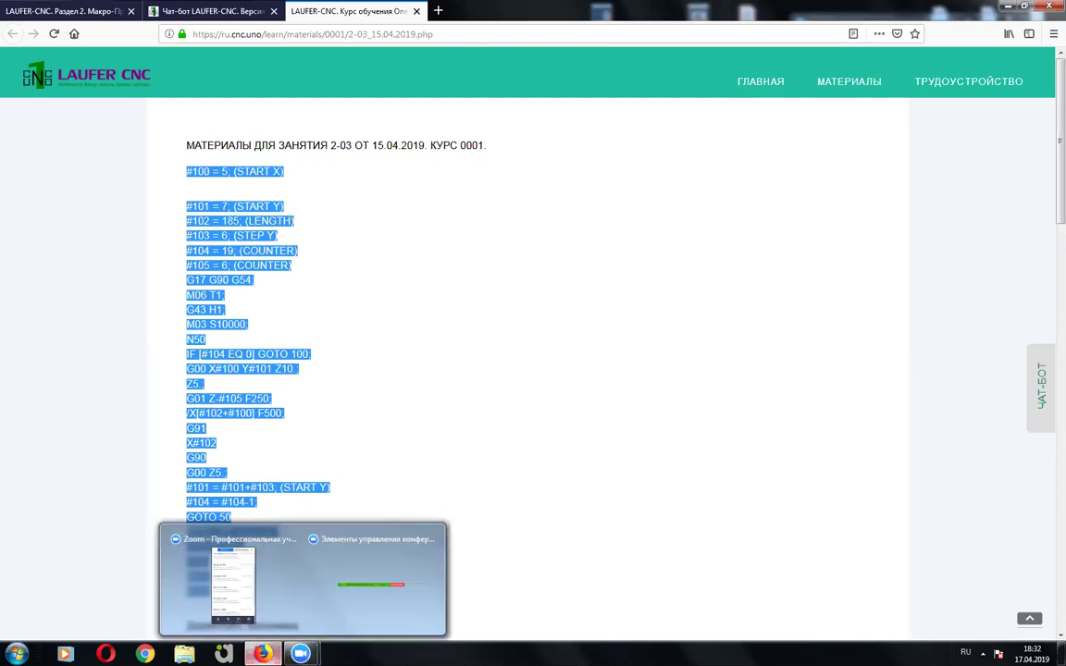
mouse_move(300, 653)
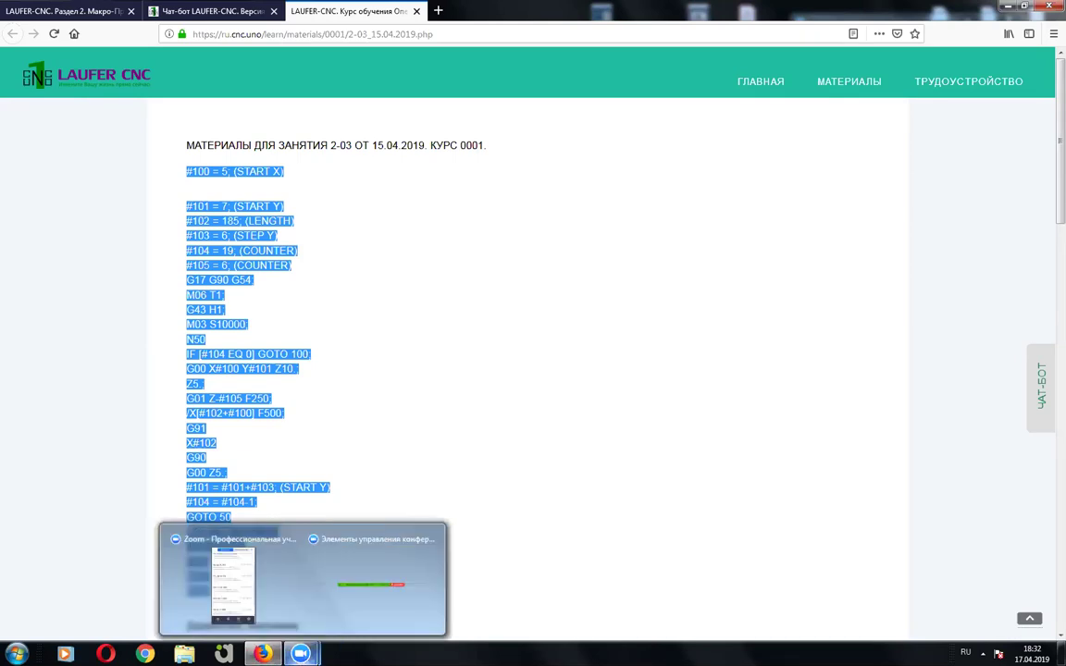
Step: Launch NCPlot, paste the macro into a new program, and widen the variables panel
click(17, 653)
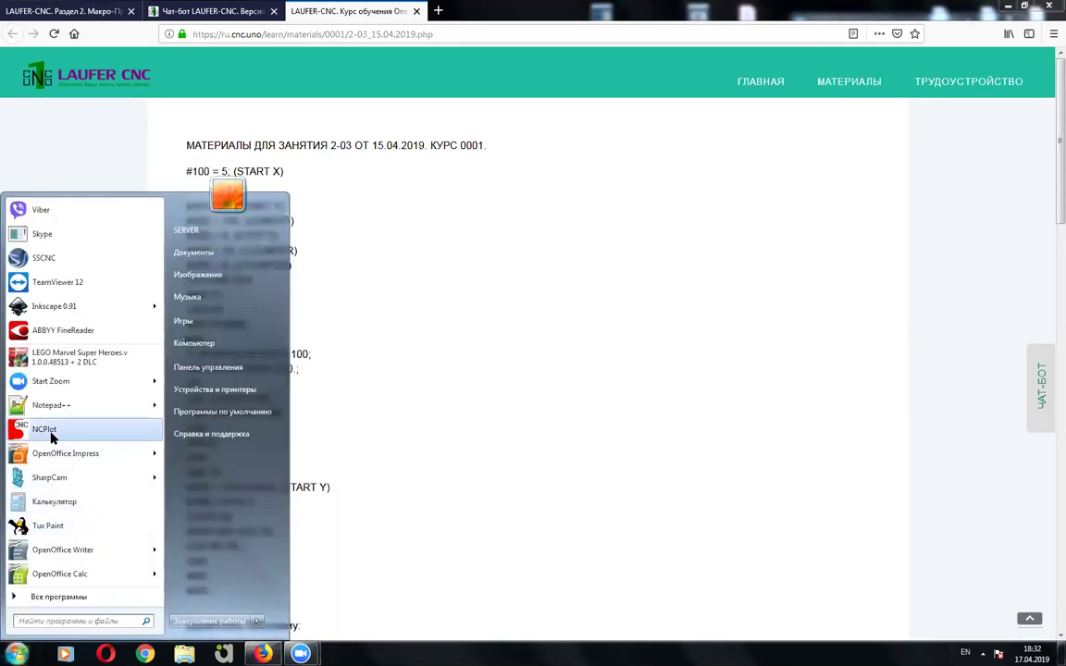
click(467, 374)
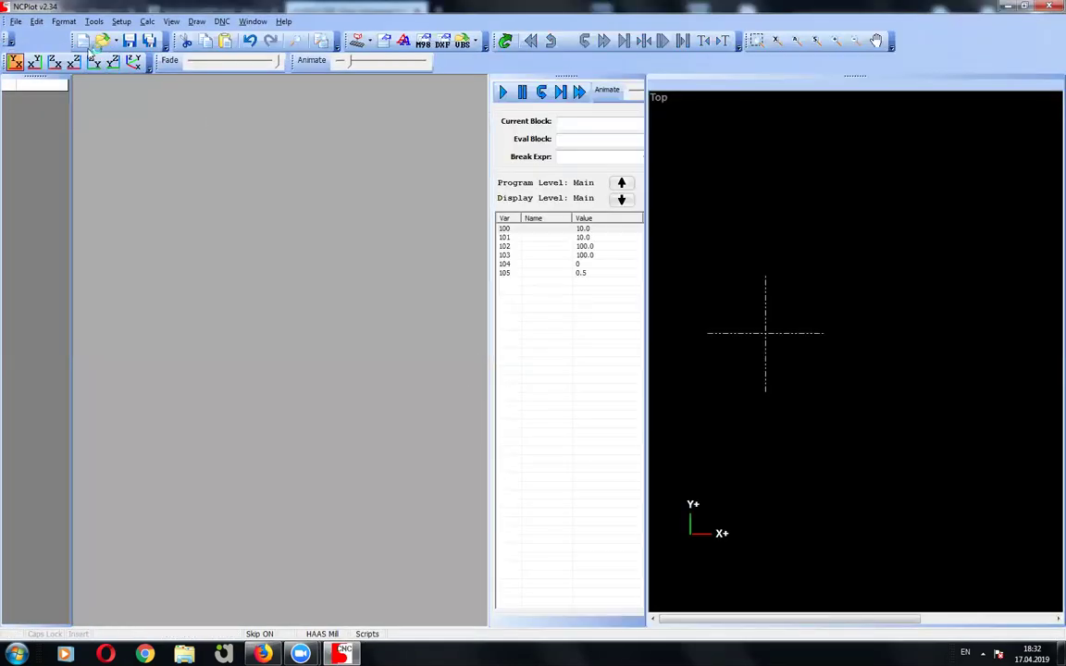
click(83, 41)
text(#100 = 5; (START X)  #101 = 7; (START Y) #102 = 185; (LENGTH) #103 = 6; (STEP Y) #104 = 19; (COUNTER) #105 = 6; (COUNTER) G17 G90 G54; M06 T1; G43 H1; M03 S10000; N50 IF [#104 EQ 0] GOTO 100; G00 X#100 Y#101 Z10.; Z5.; G01 Z-#105 F250; /X[#102+#100] F500; G91 X#102 G90 G00 Z5.; #101 = #101+#103; (START Y) #104 = #104-1; GOTO 50 N100 G91 G28 Z0.; G28 X0.Y0.; G90; M05; M30;)
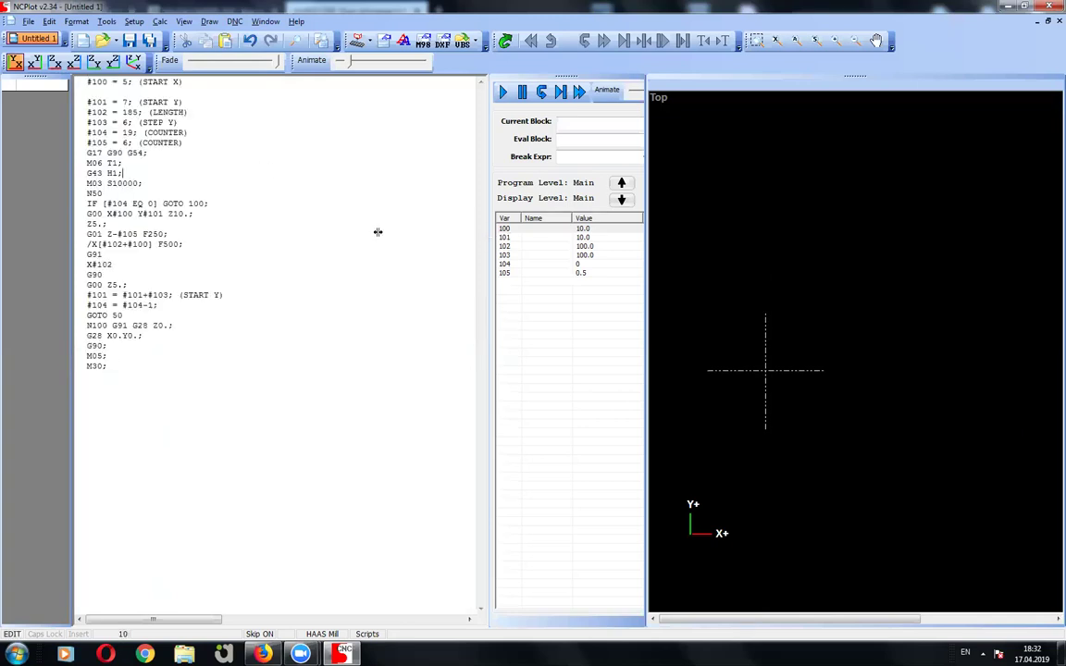
drag(489, 232, 283, 233)
click(219, 188)
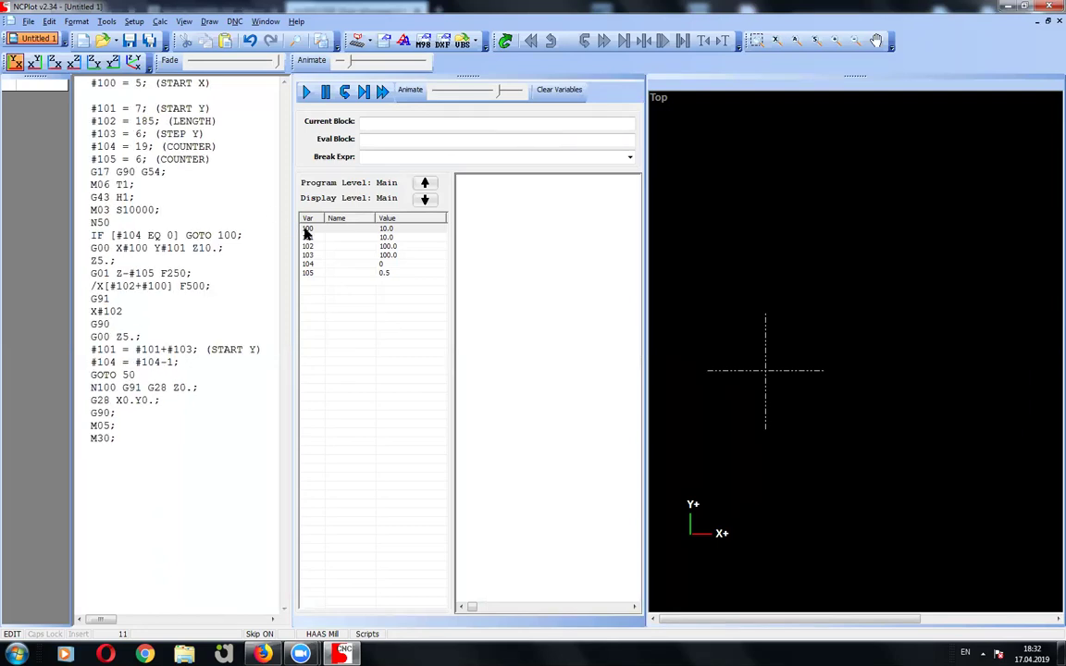
drag(283, 211, 306, 234)
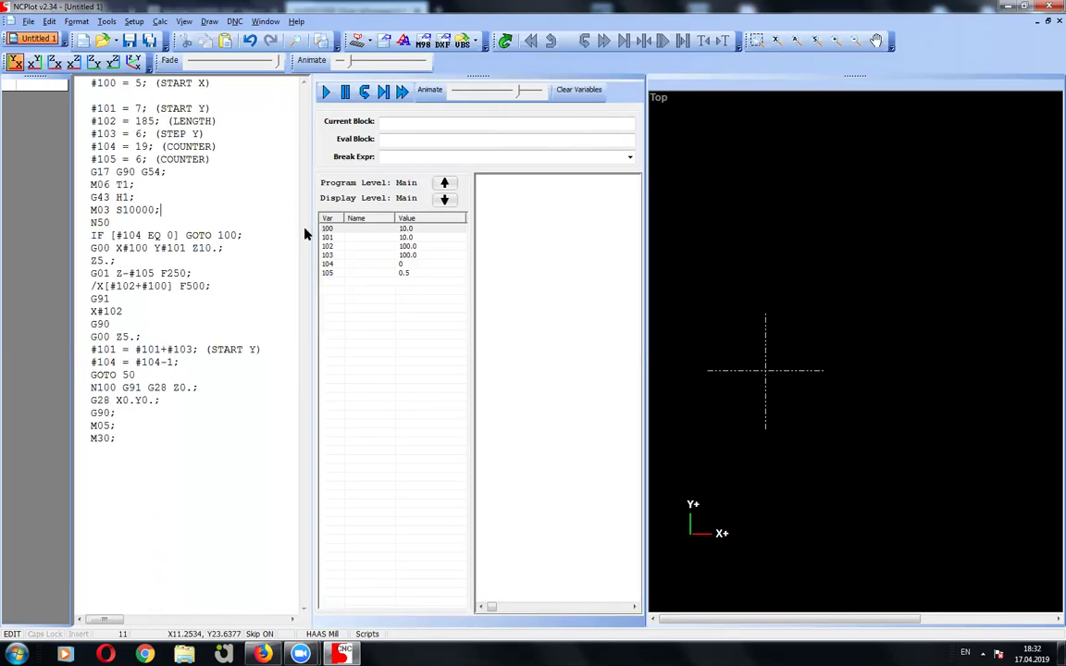
Step: After a brief Notepad detour, delete the empty line following the START X line
key(alt+shift)
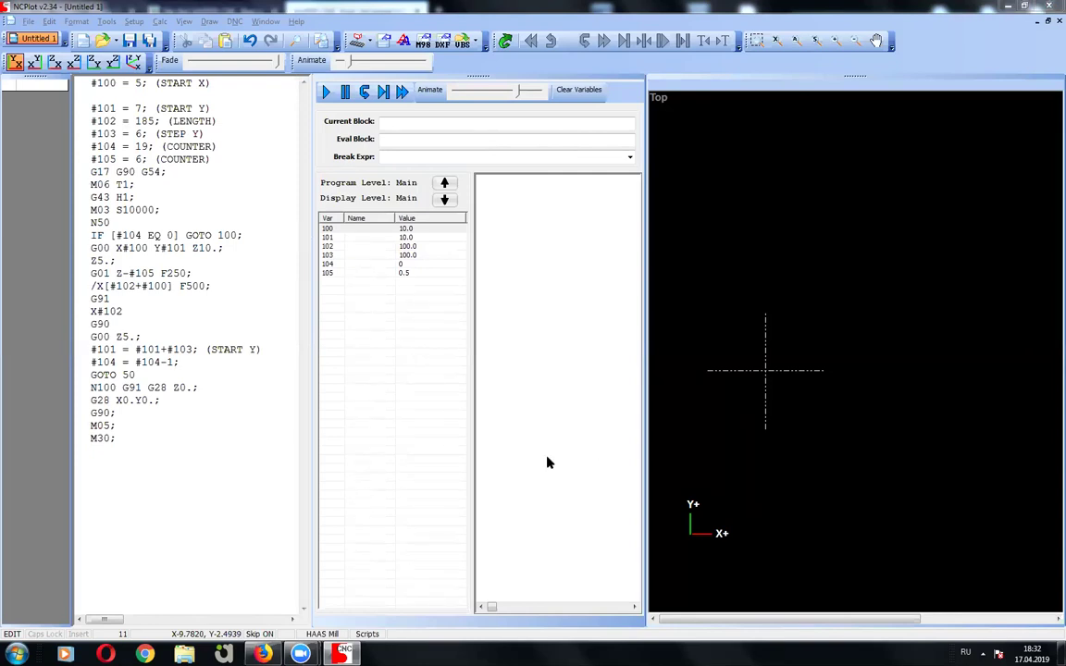
key(super+r)
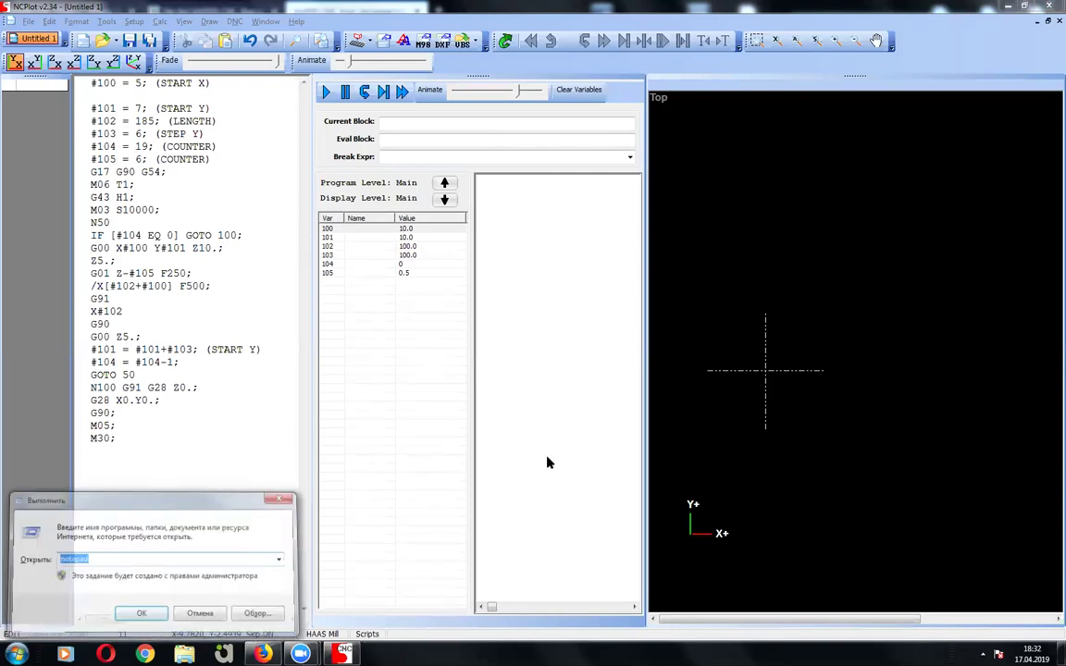
key(Return)
key(ctrl+v)
key(ctrl+z)
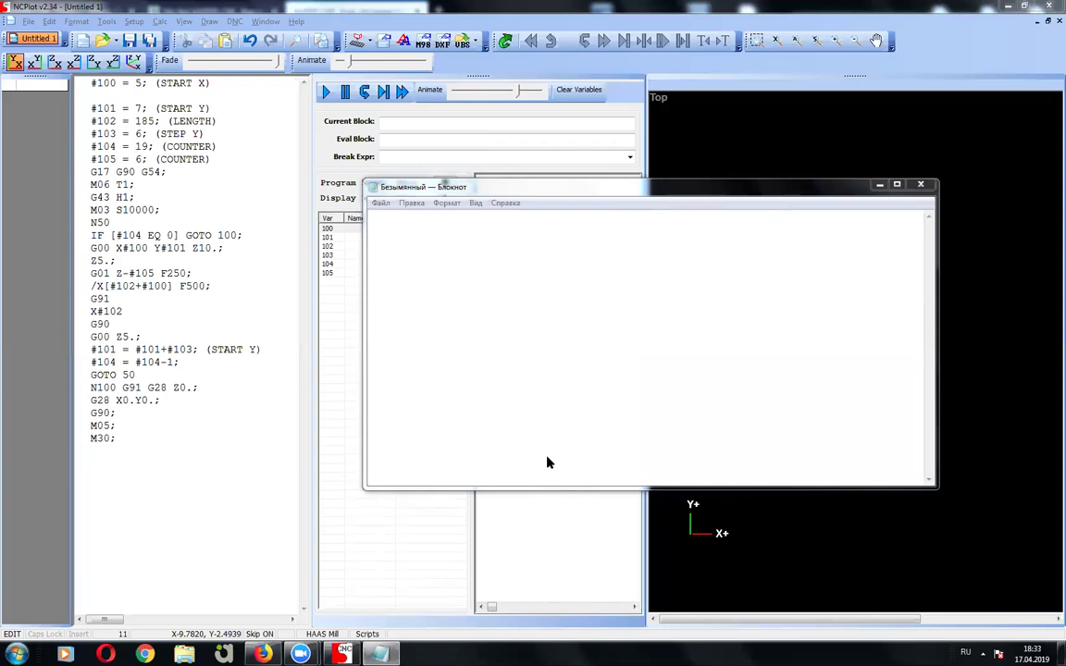
click(878, 184)
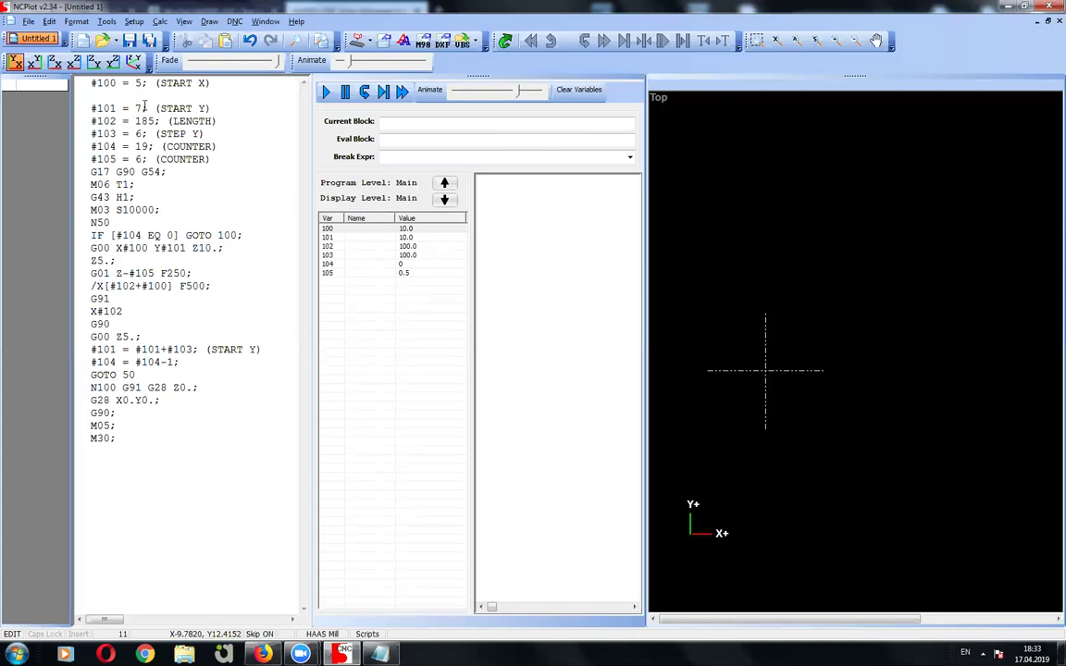
click(97, 84)
key(BackSpace)
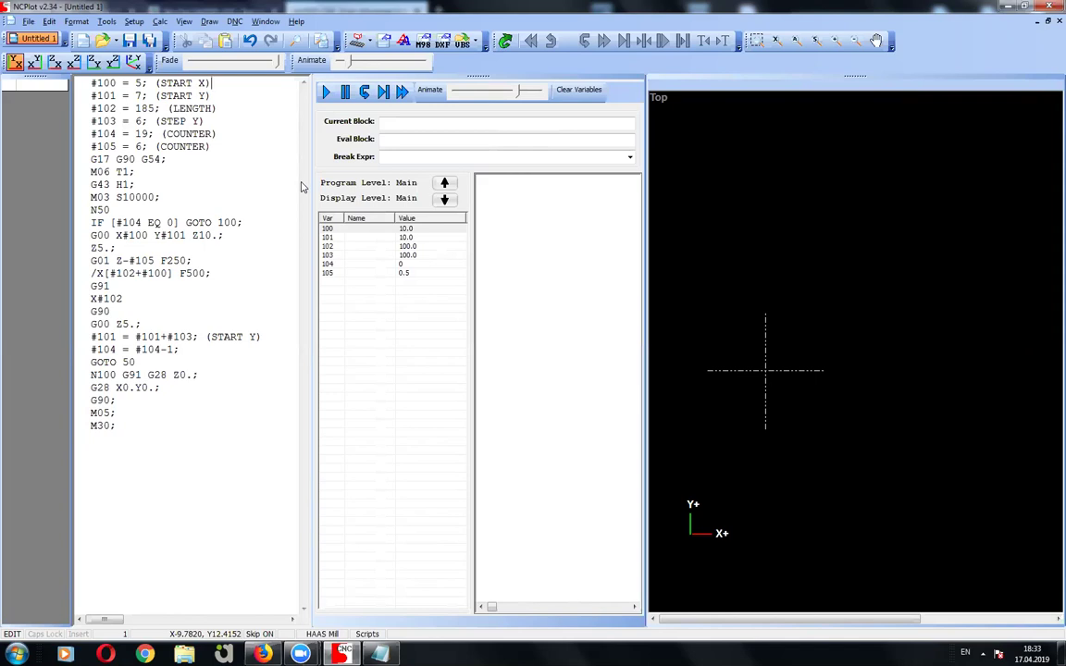
Step: Backplot the macro through to M30 and dismiss the Program Finished message
click(504, 41)
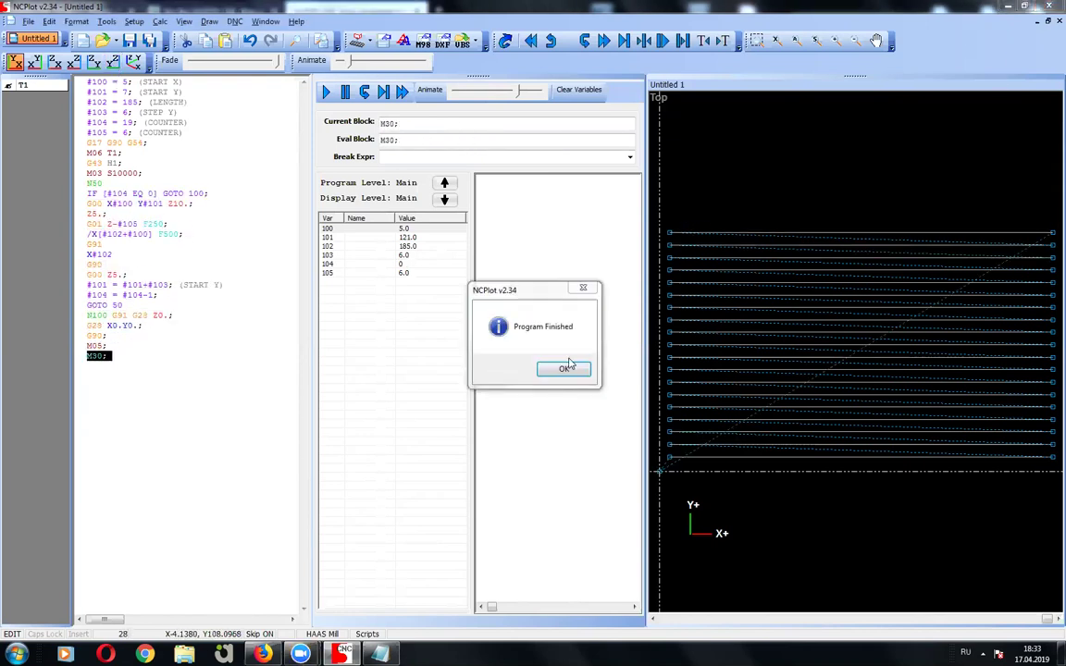
click(573, 370)
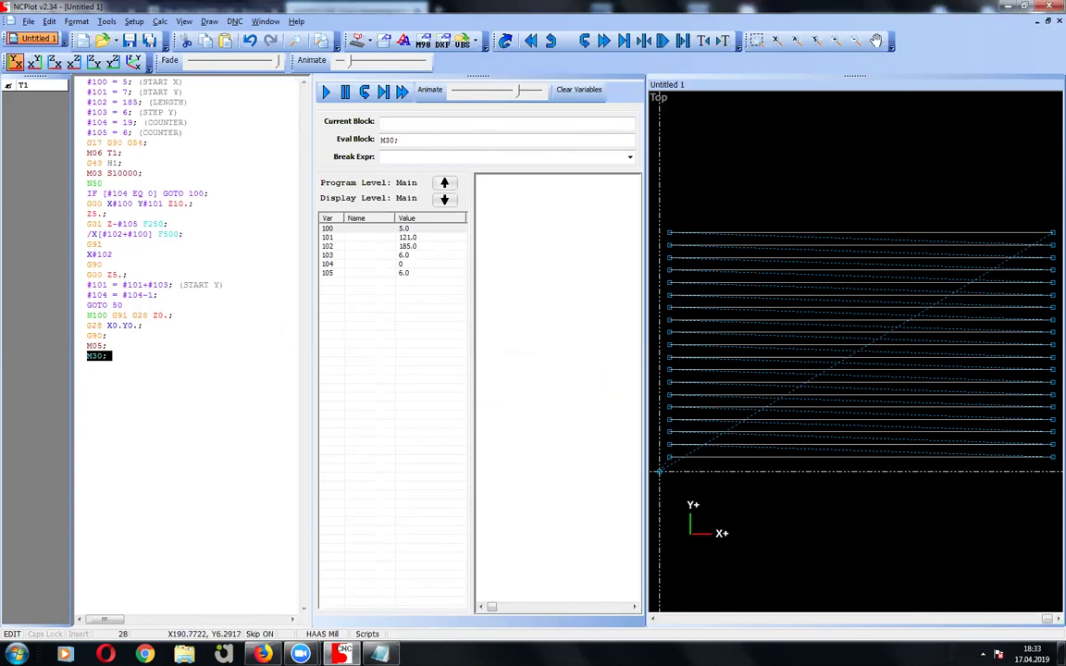
click(105, 244)
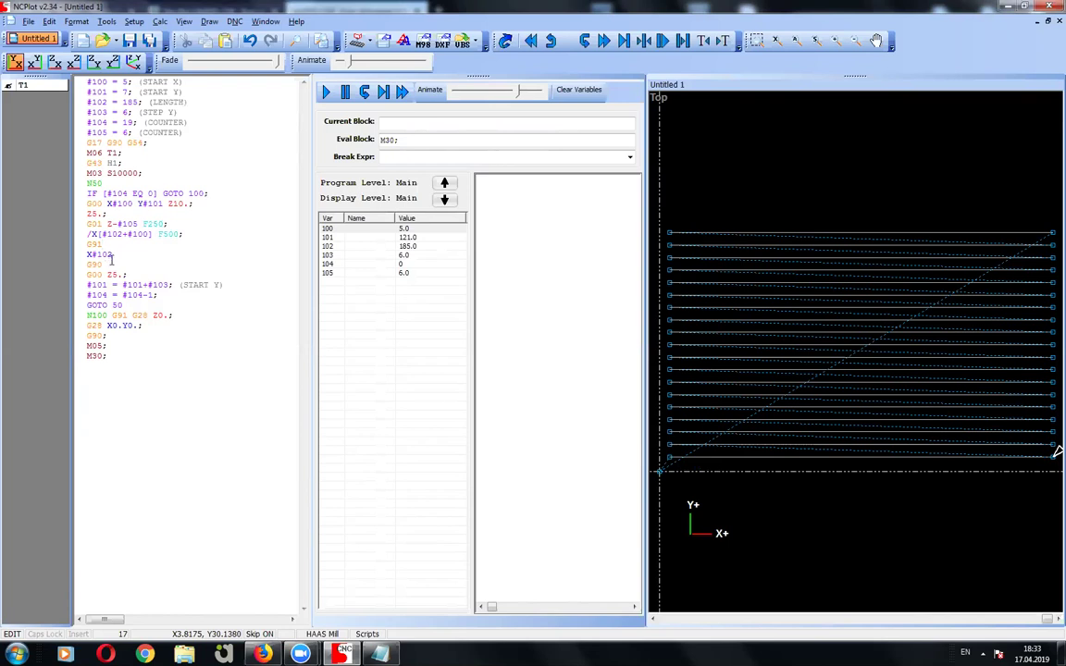
mouse_move(111, 260)
mouse_down()
mouse_move(87, 244)
mouse_move(83, 254)
mouse_up()
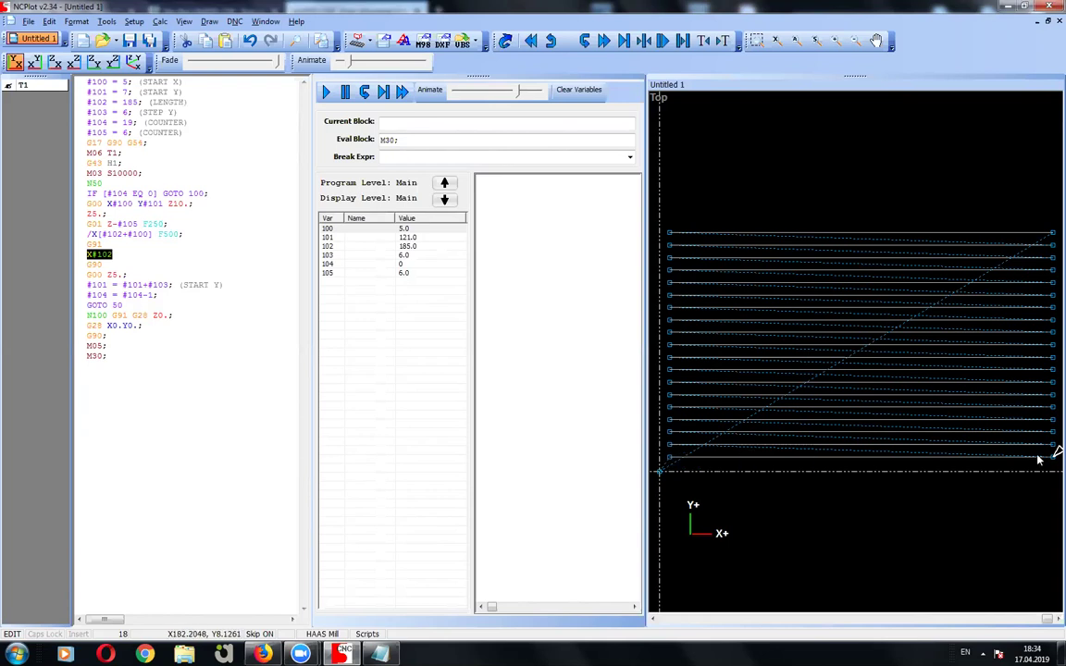
click(98, 257)
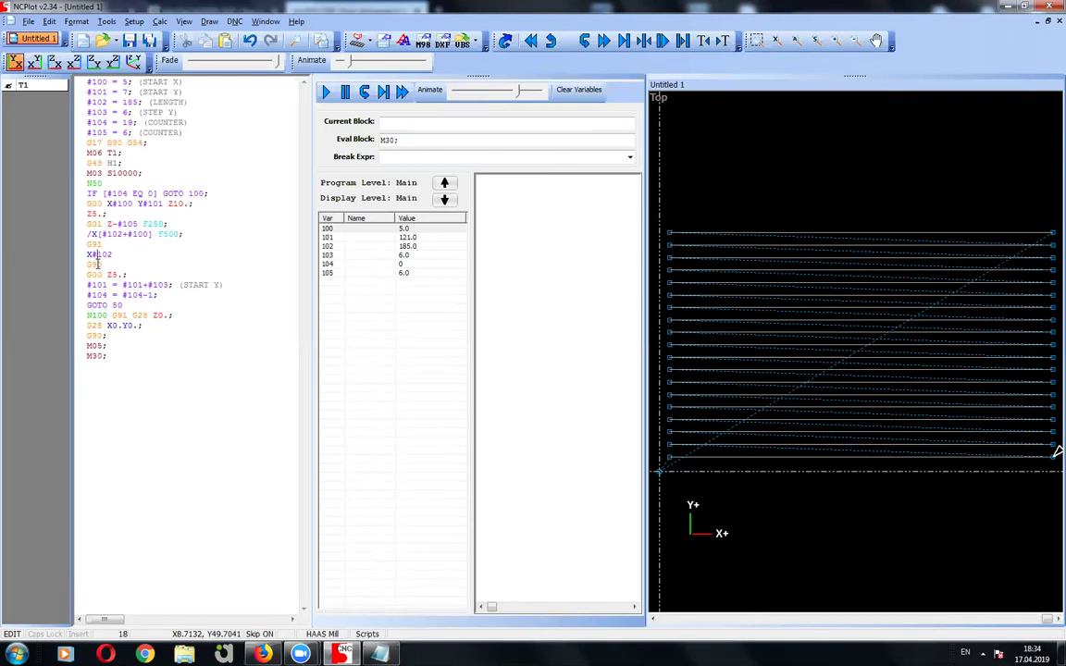
mouse_move(98, 264)
mouse_down()
mouse_move(88, 239)
mouse_move(74, 264)
mouse_up()
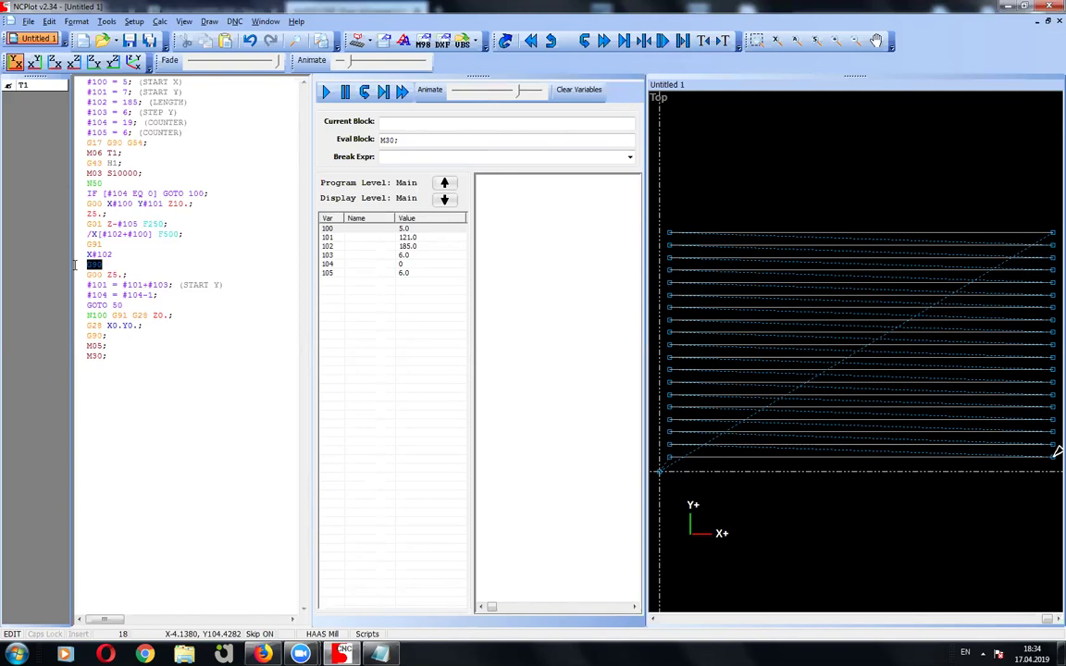
click(148, 305)
double_click(216, 193)
click(172, 193)
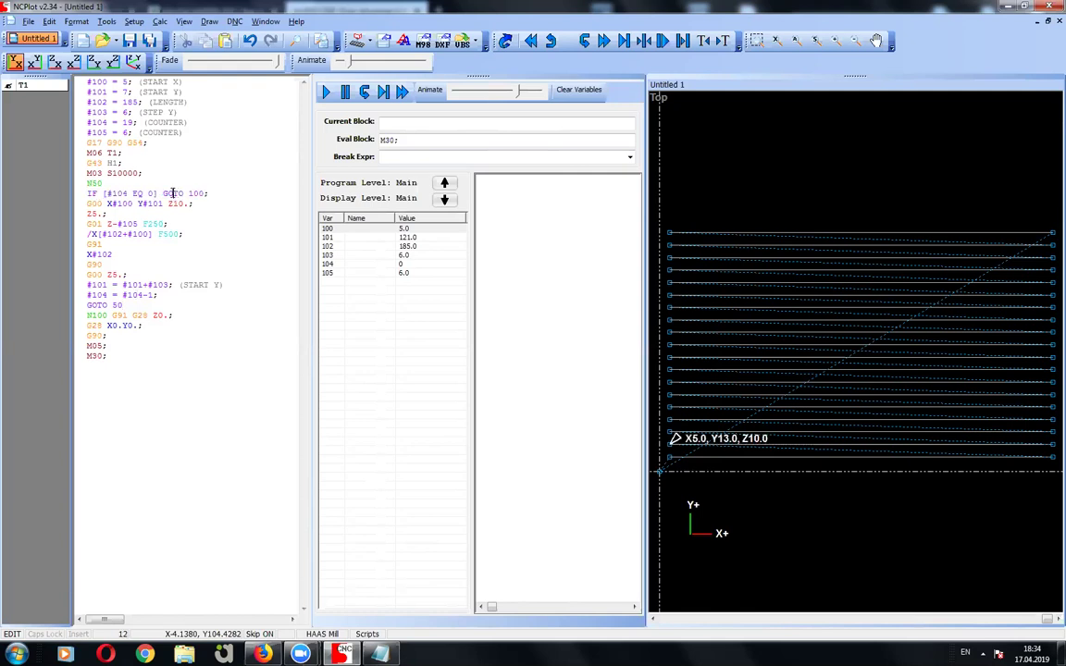
double_click(191, 193)
drag(102, 318, 107, 356)
click(119, 349)
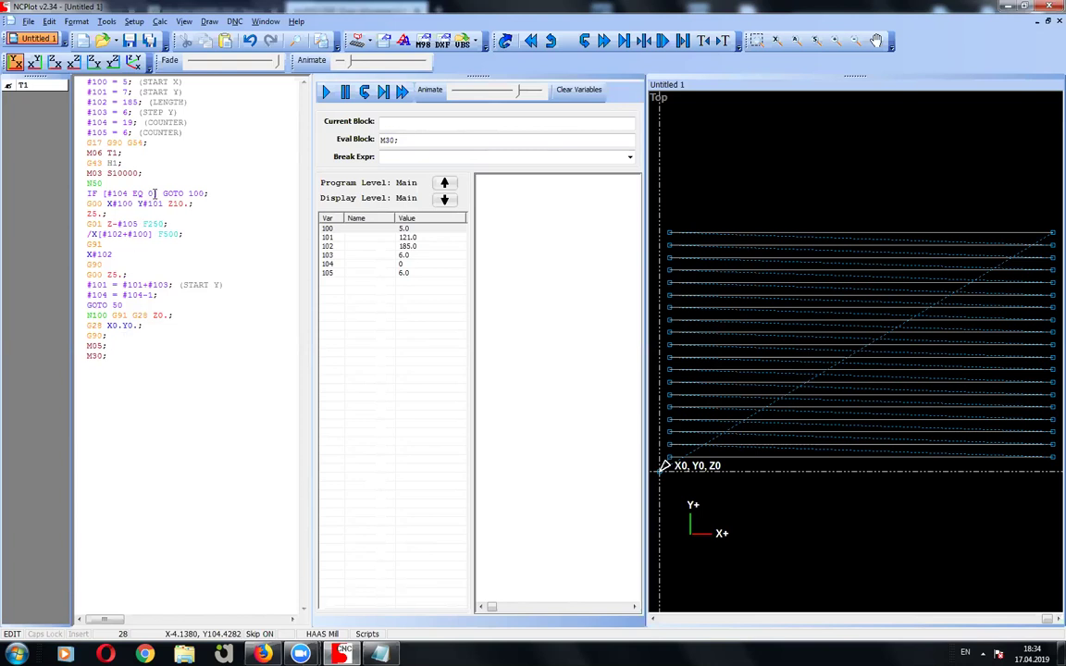
drag(136, 121, 119, 121)
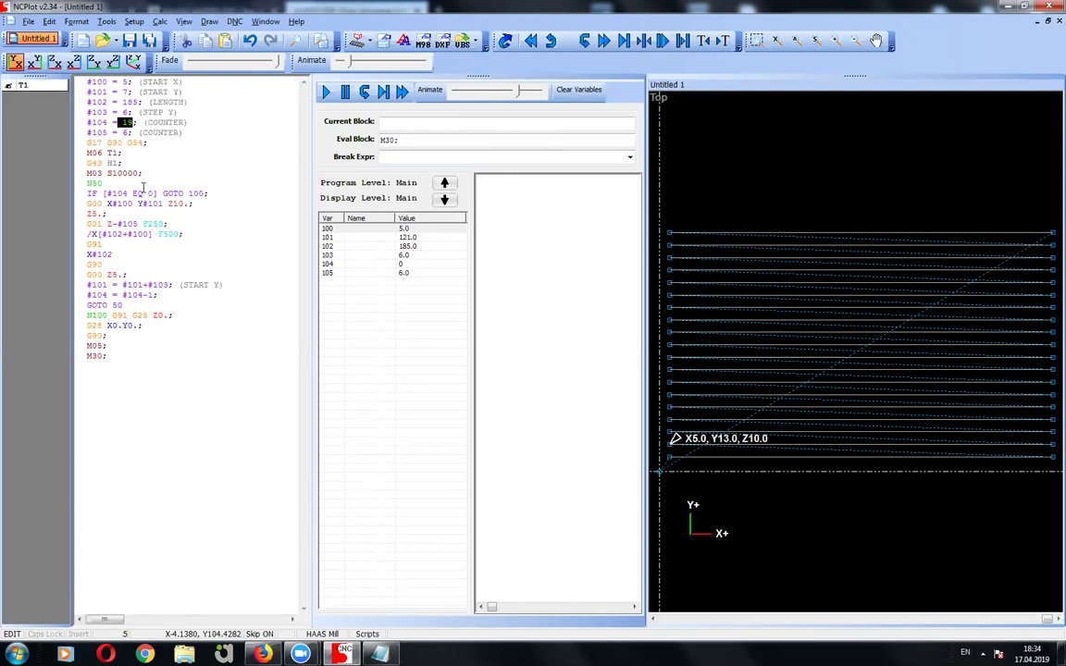
mouse_move(162, 192)
mouse_down()
mouse_move(101, 192)
mouse_move(157, 193)
mouse_up()
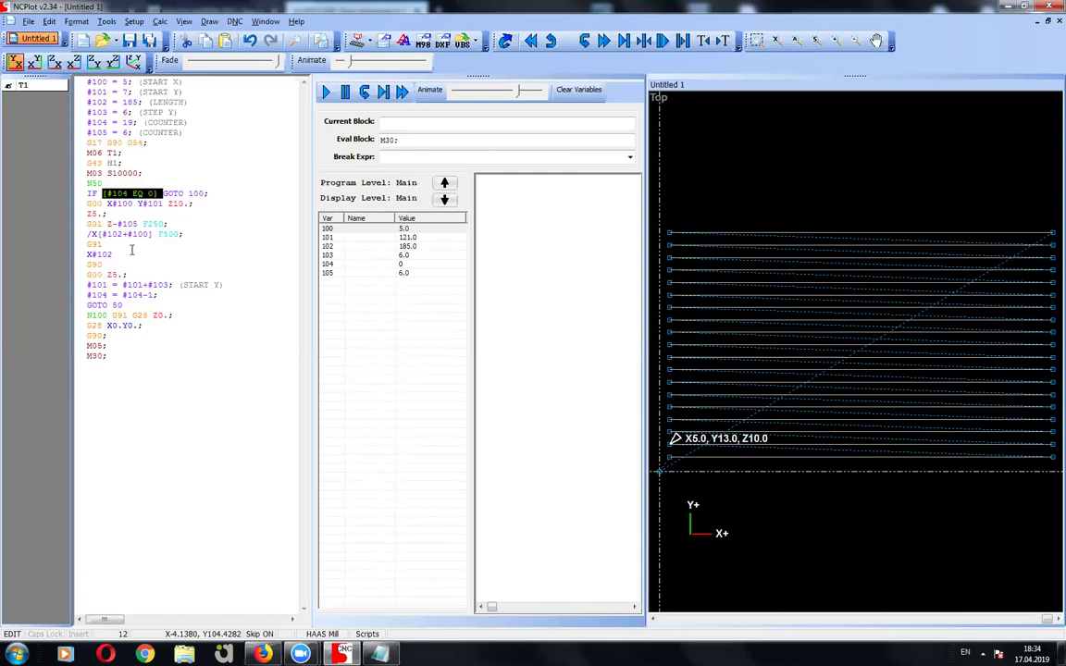
mouse_move(88, 234)
mouse_down()
mouse_move(119, 295)
mouse_move(102, 284)
mouse_up()
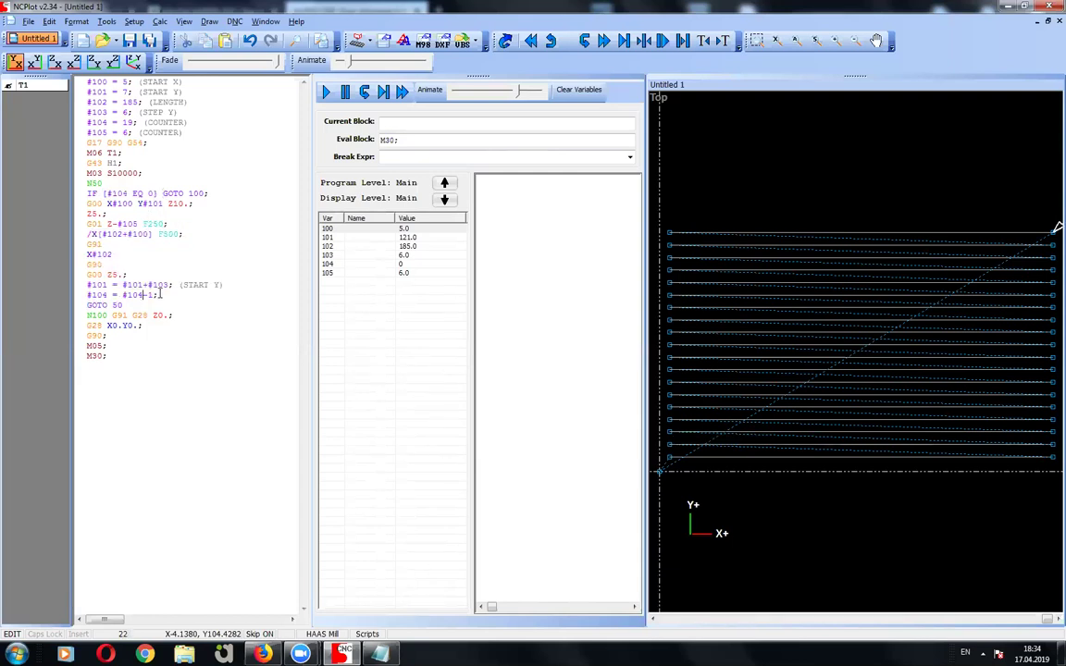
click(172, 285)
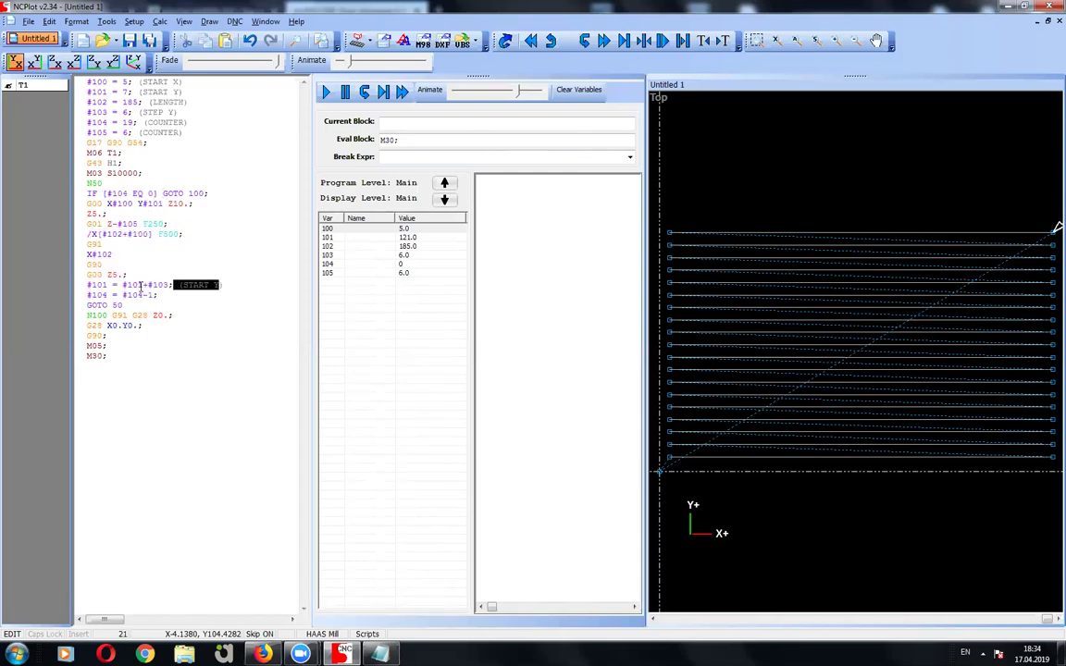
mouse_move(219, 284)
mouse_down()
mouse_move(74, 285)
mouse_move(230, 290)
mouse_up()
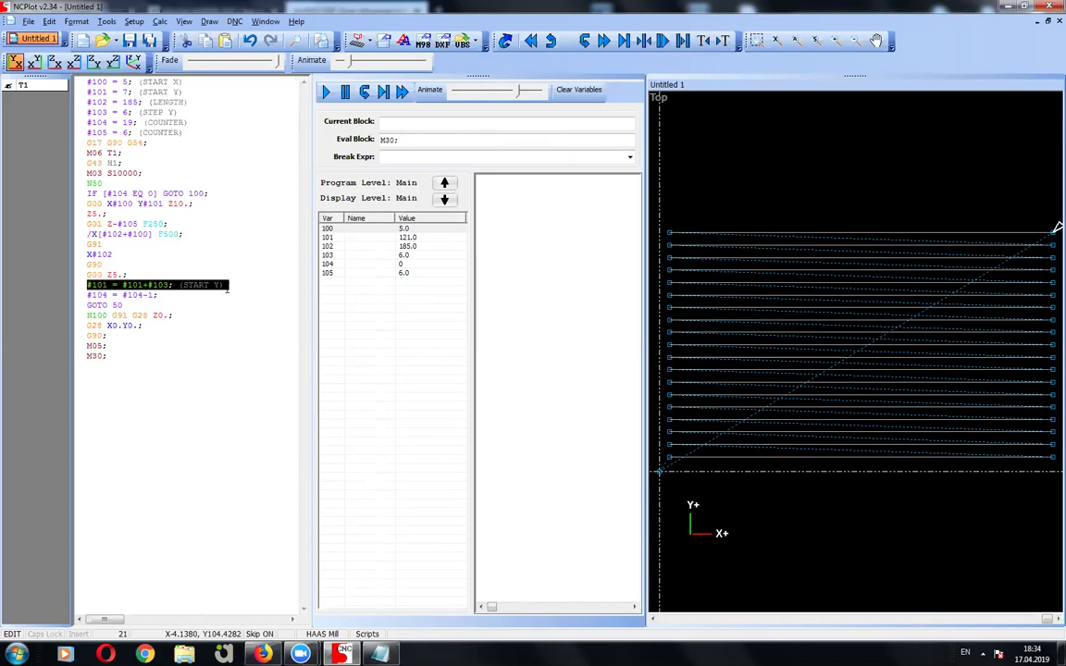
drag(159, 294, 81, 305)
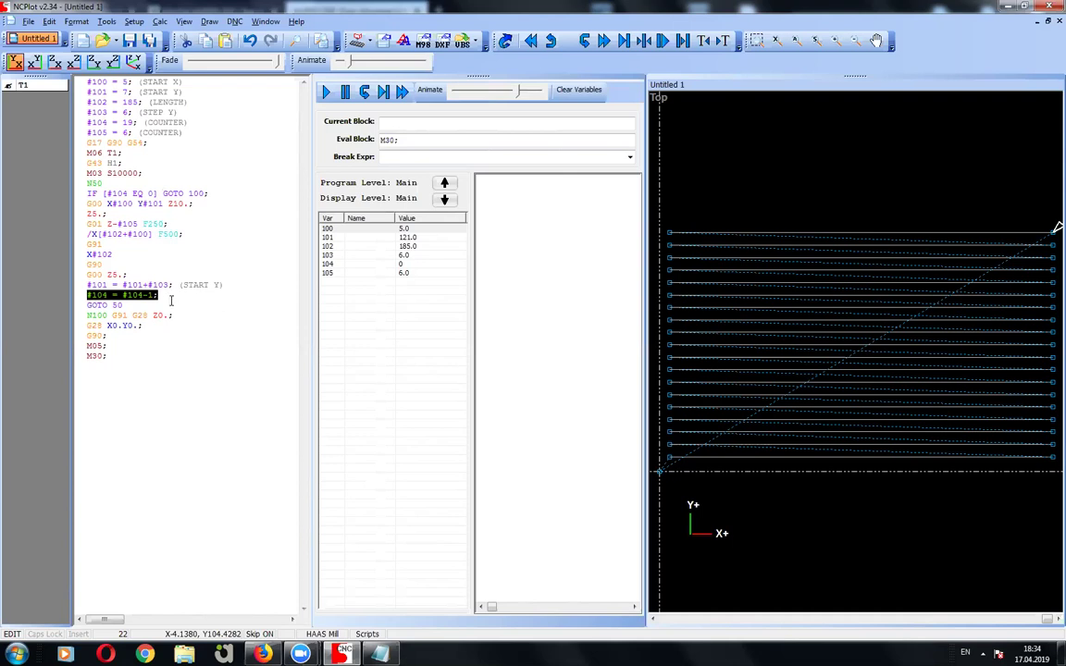
click(167, 296)
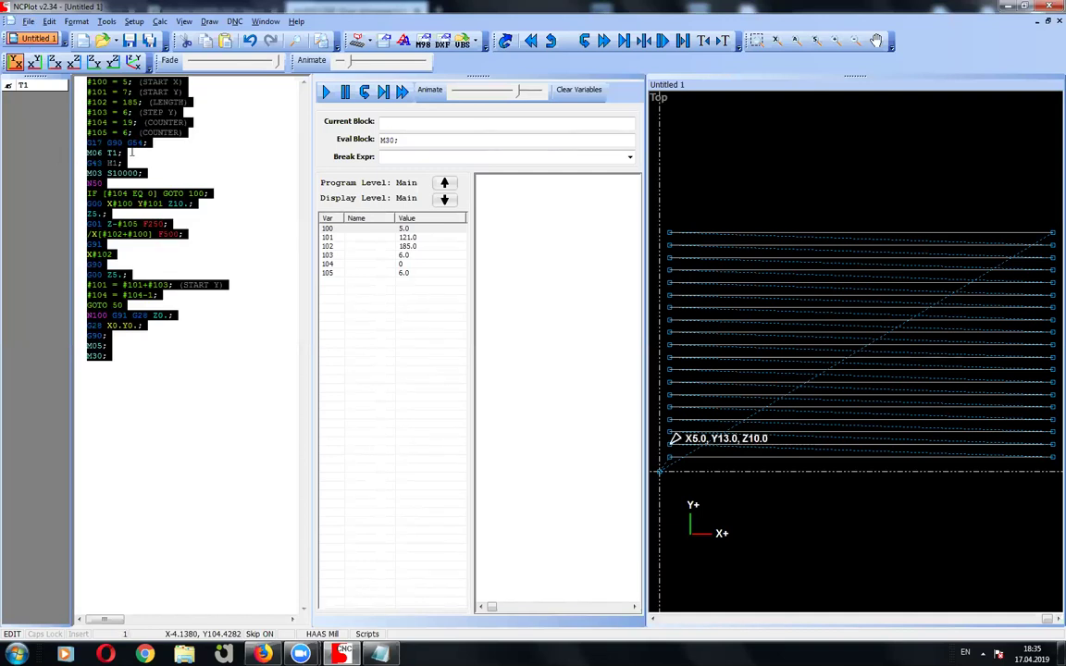
click(98, 221)
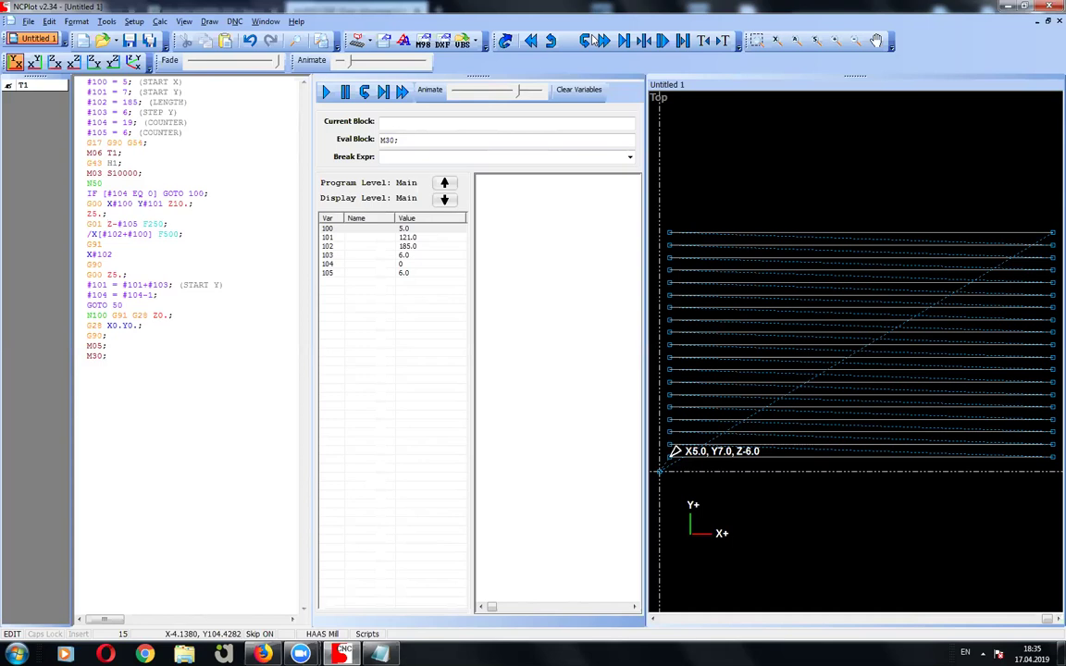
key(alt+shift)
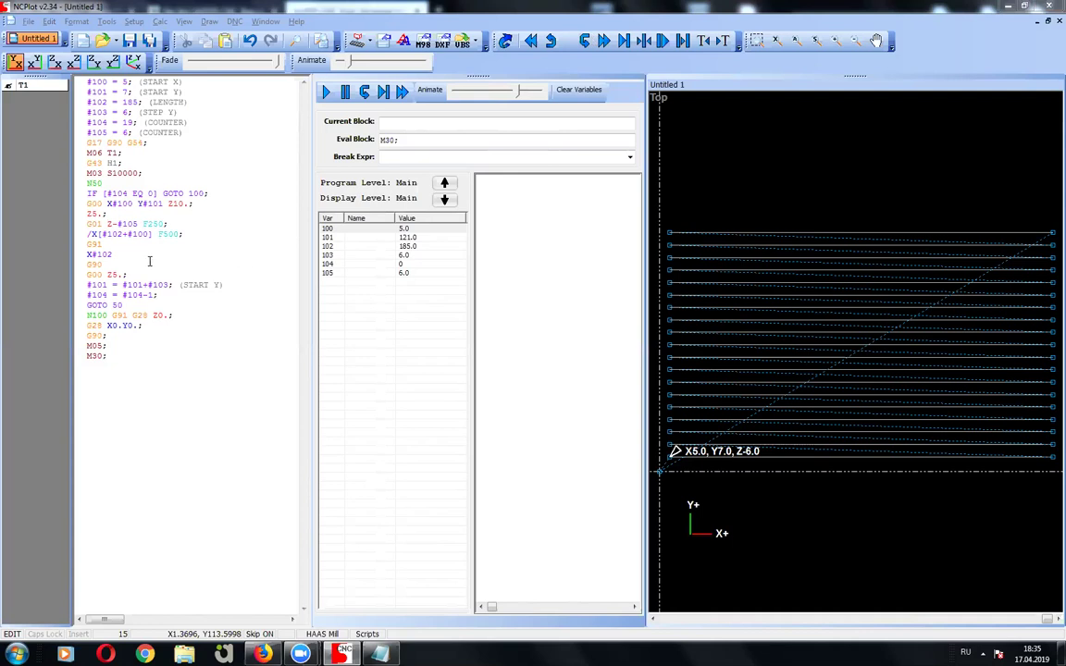
click(109, 256)
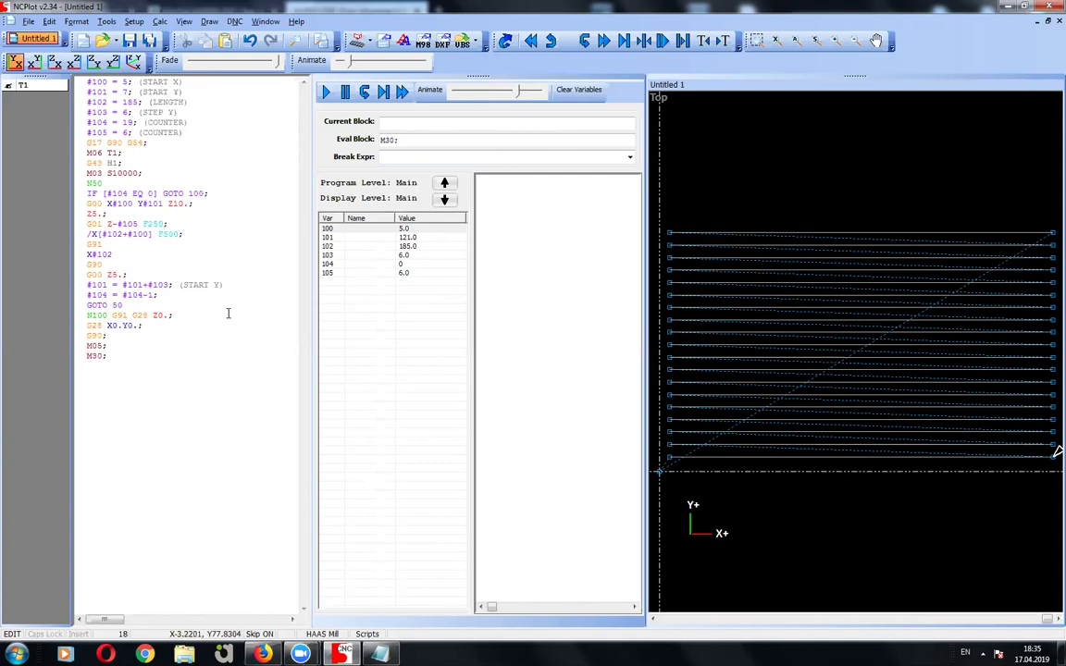
key(alt+shift)
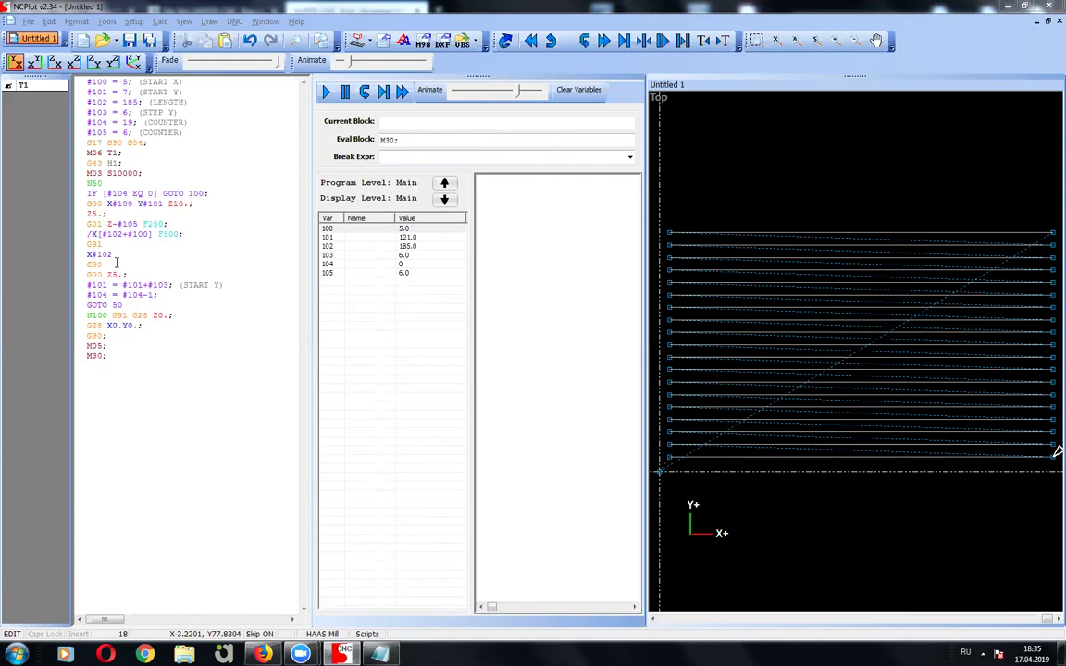
key(alt+shift)
click(117, 262)
key(shift+Up)
key(shift+Up)
key(Right)
key(shift+Up)
key(shift+Up)
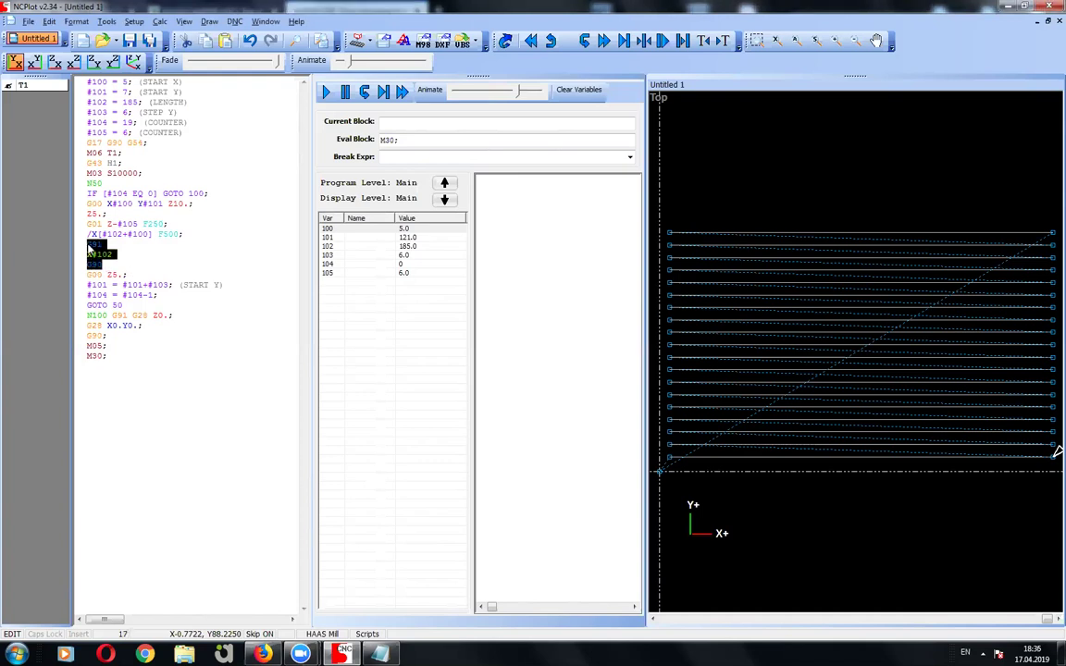
click(99, 245)
key(alt+shift)
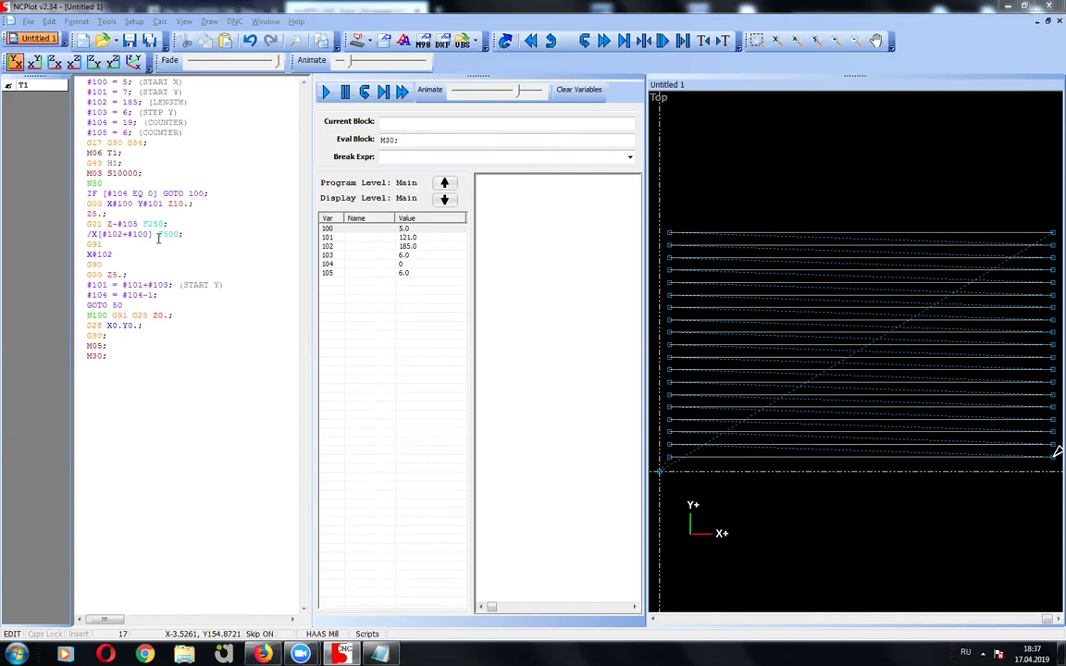
Step: Pick the bottom backplot pass to highlight its X#102 block in the editor
drag(158, 237, 86, 255)
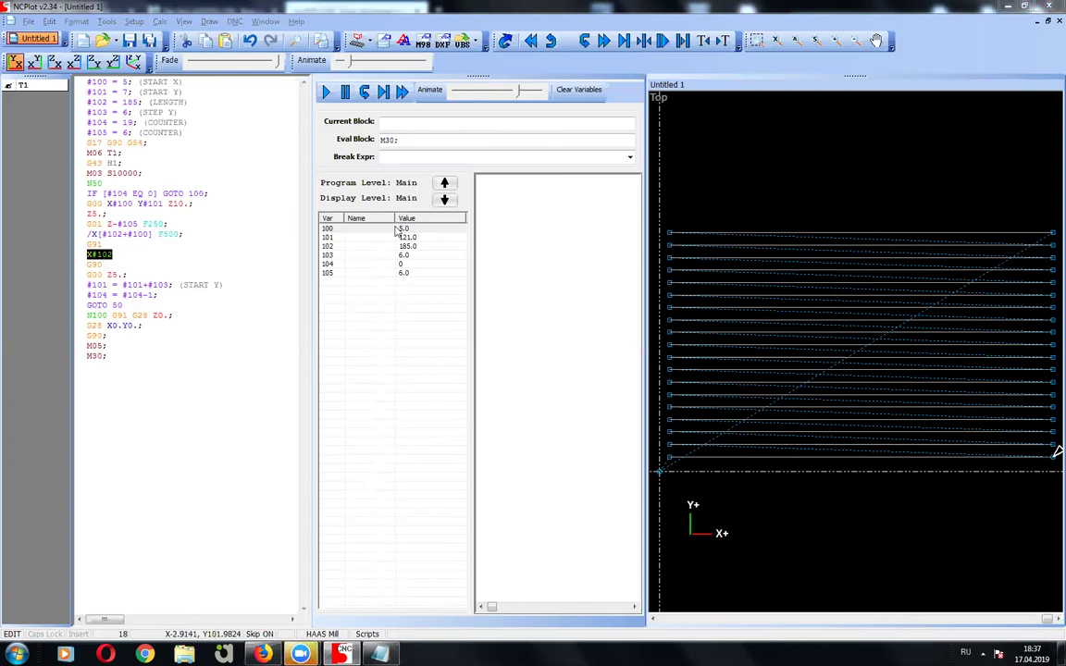
click(120, 257)
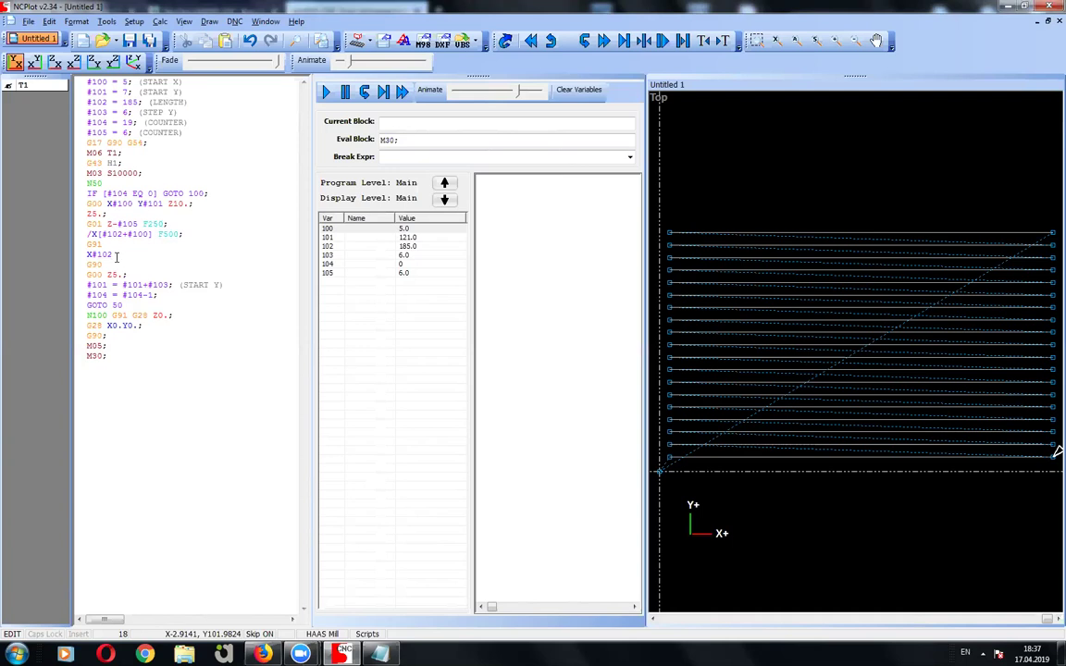
click(676, 457)
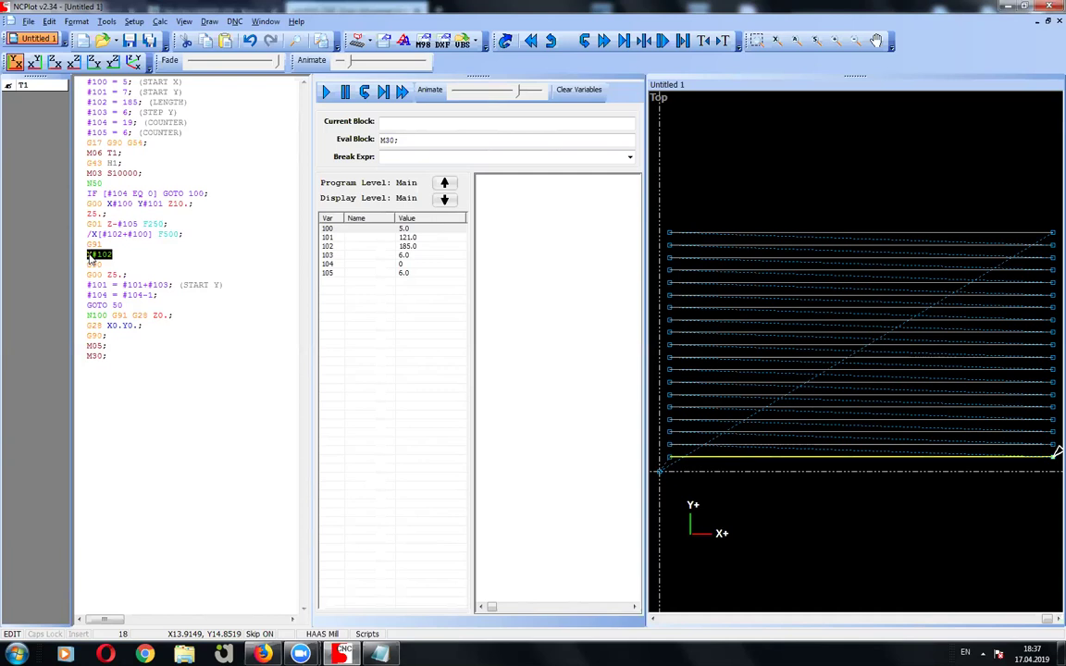
Step: Remove the '/' so the line reads X[#102+#100] F500;, then refresh the plot
drag(152, 234, 92, 237)
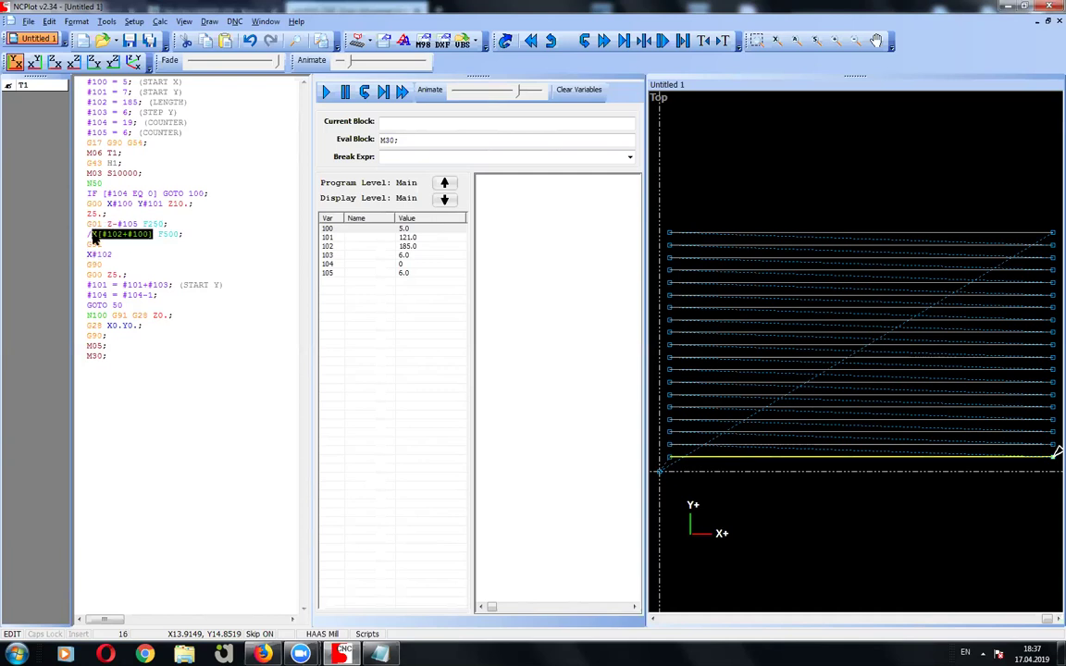
drag(152, 234, 91, 235)
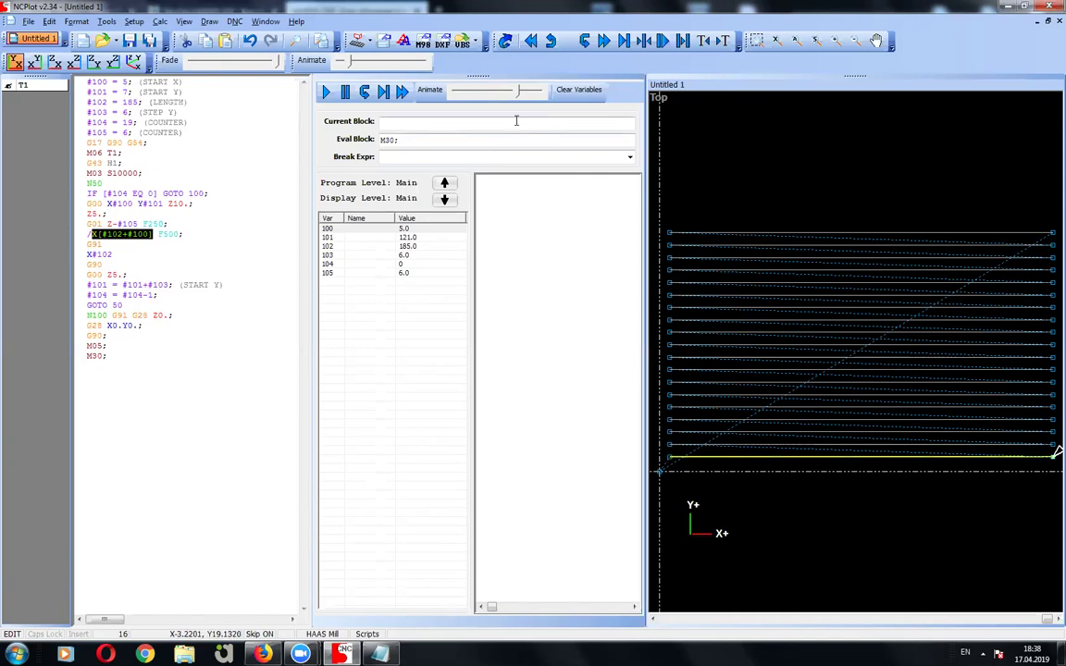
click(201, 253)
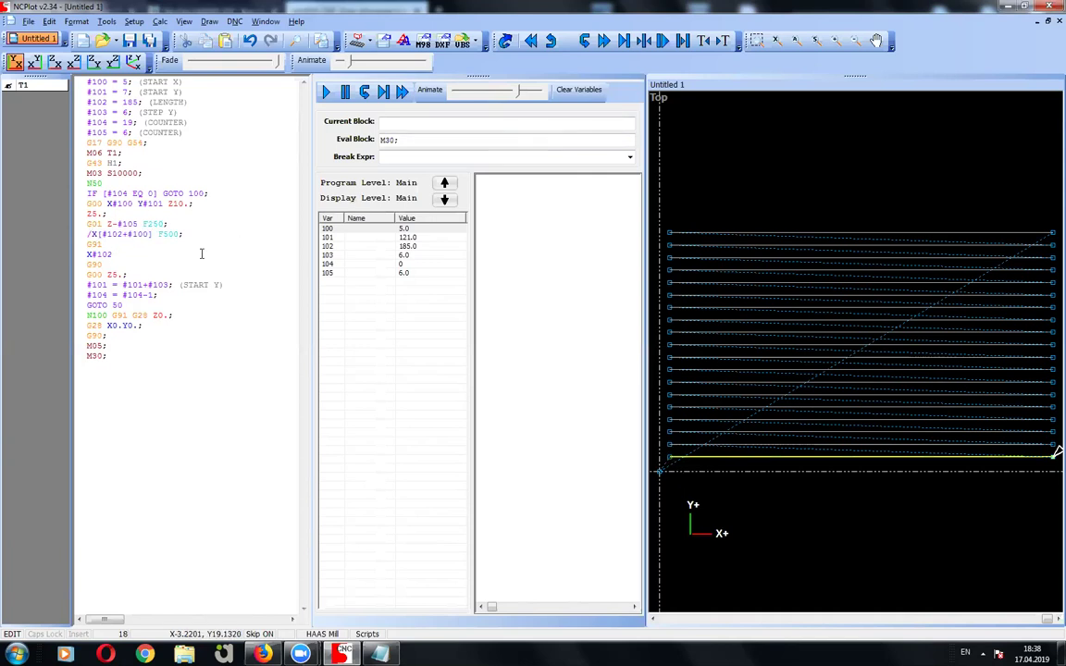
double_click(89, 234)
click(82, 234)
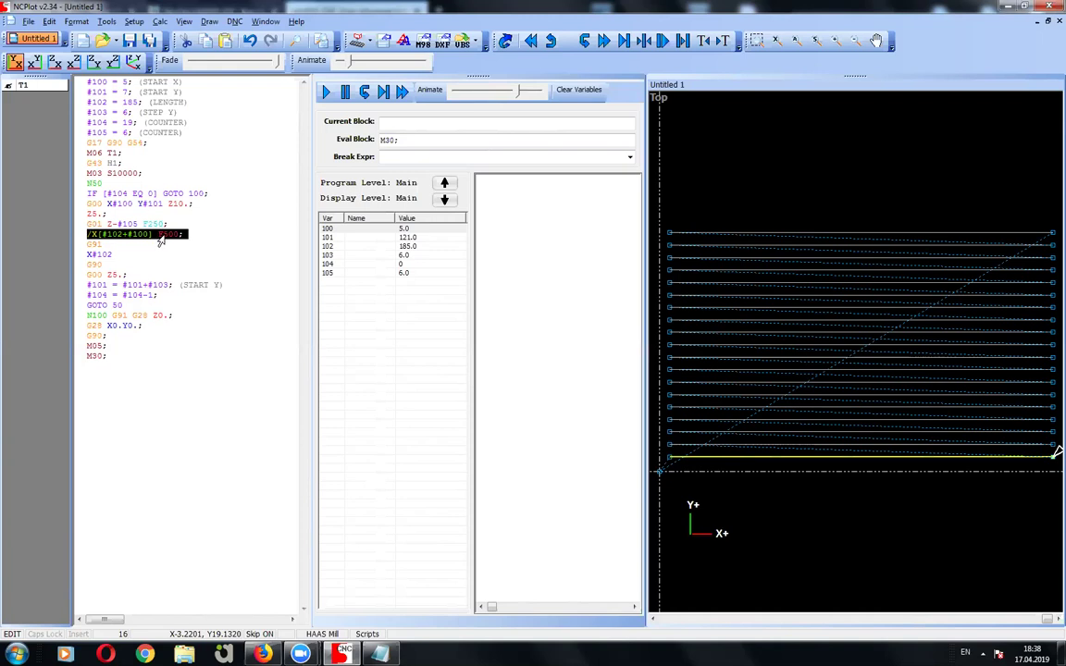
click(87, 234)
click(91, 234)
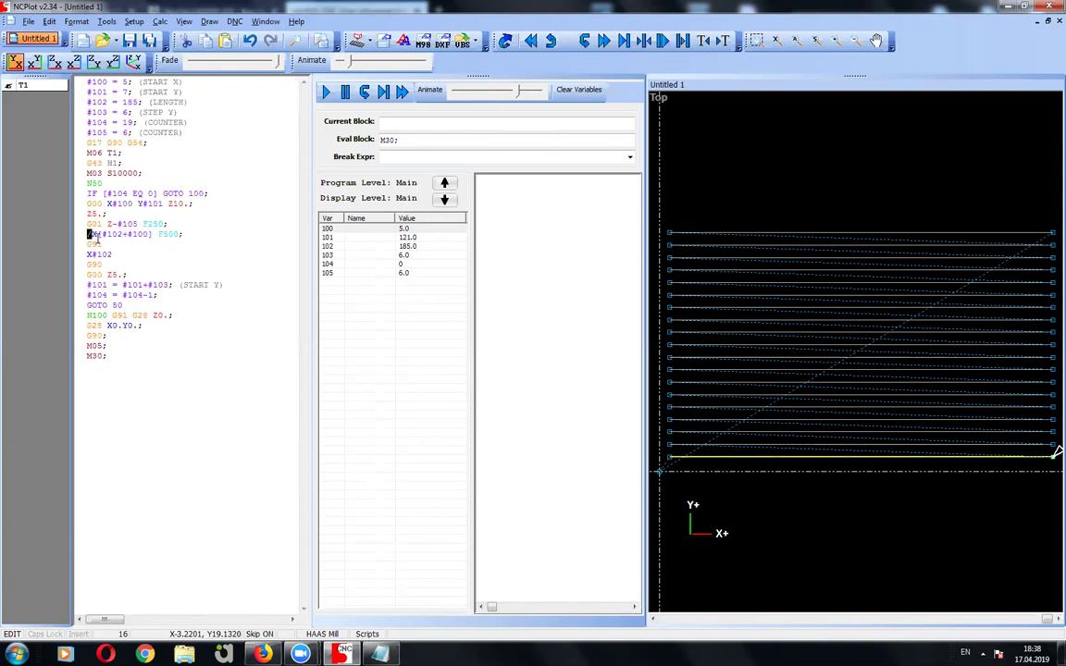
click(103, 244)
click(93, 234)
key(BackSpace)
click(505, 41)
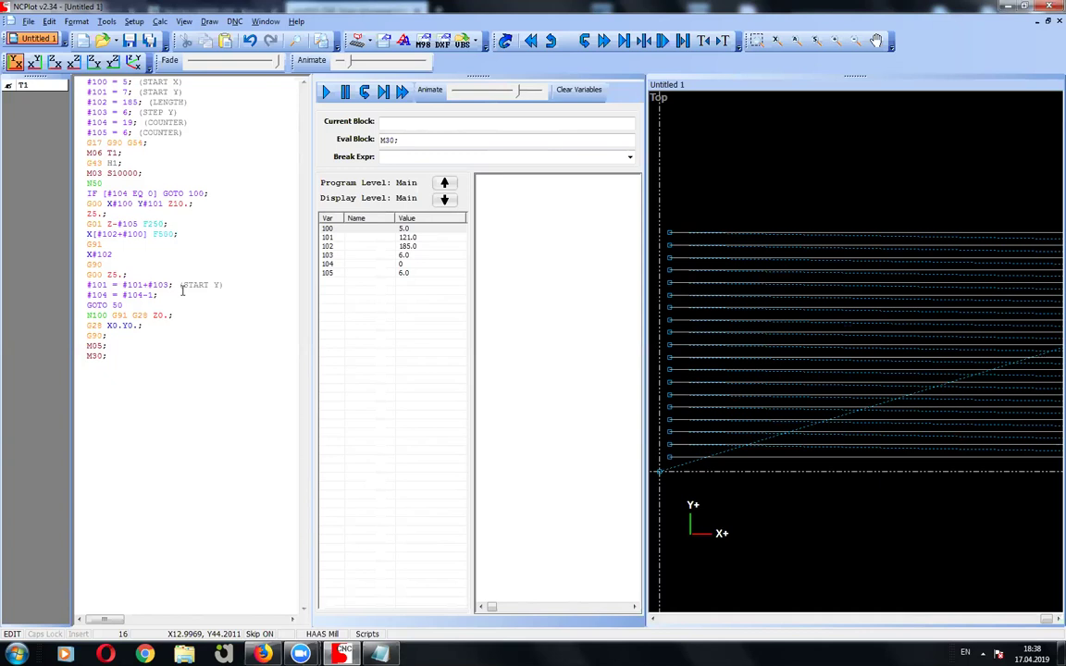
Step: Put the '/' back before X[#102+#100] F500;, regenerate the plot, and delete the stray trailing slash
text(/)
click(505, 41)
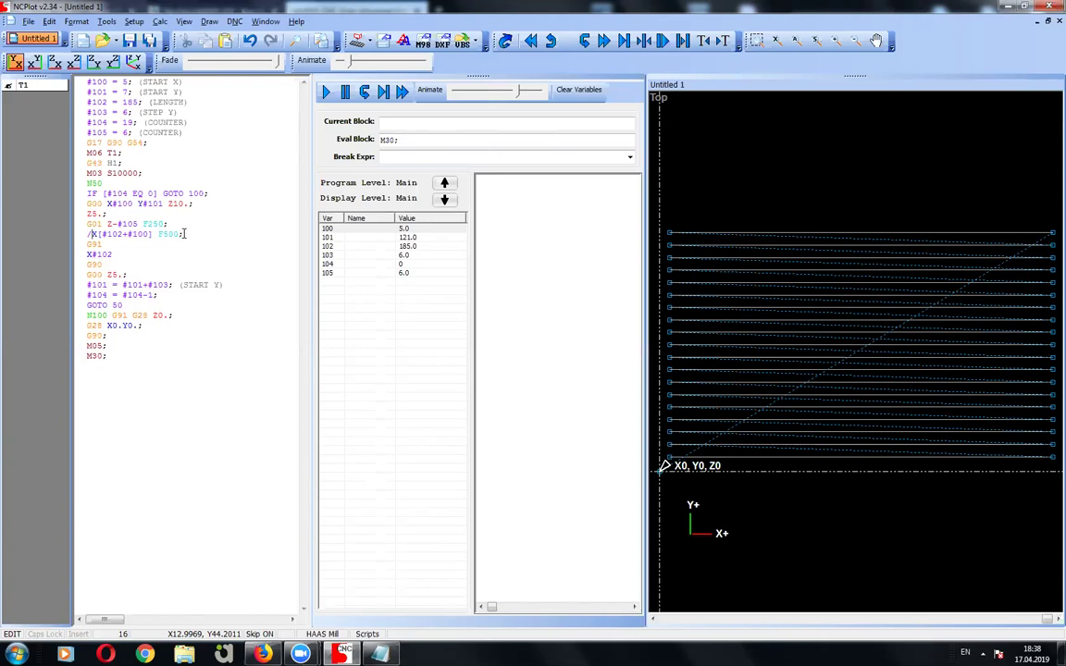
text(/)
drag(184, 234, 197, 234)
click(197, 234)
key(BackSpace)
key(Left)
key(Left)
key(Left)
key(shift+Left)
click(260, 634)
click(262, 635)
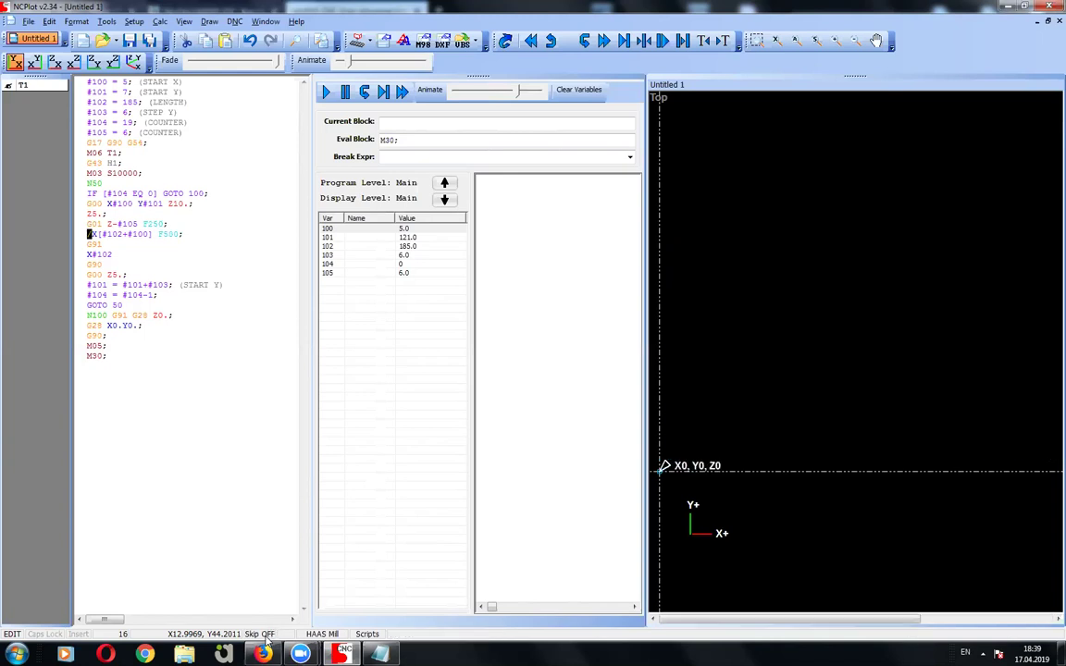
click(262, 634)
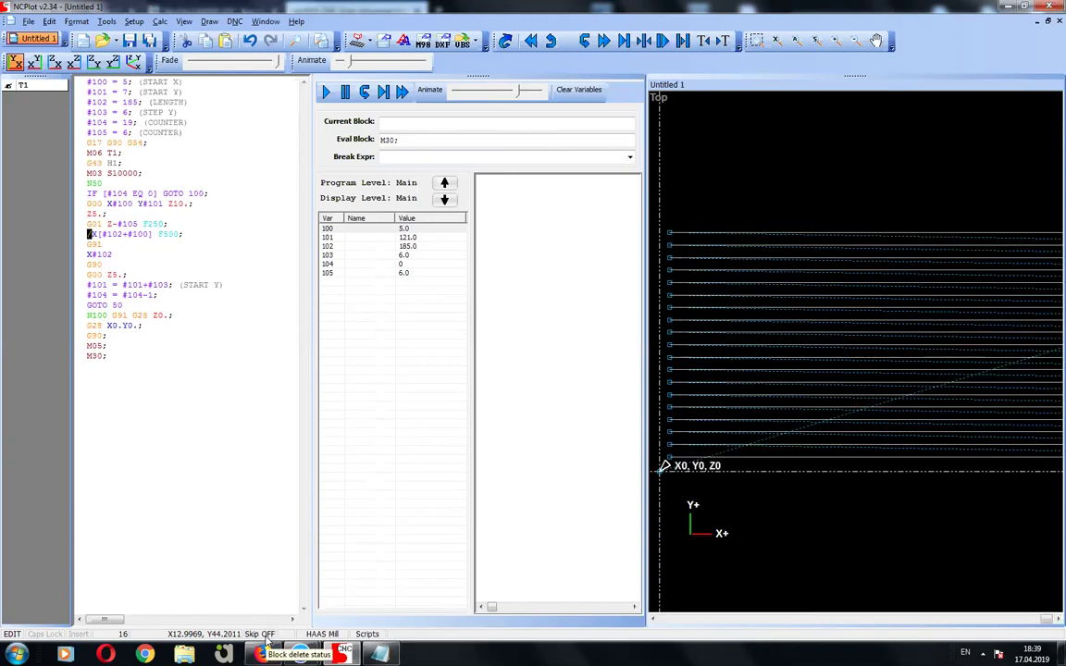
click(261, 634)
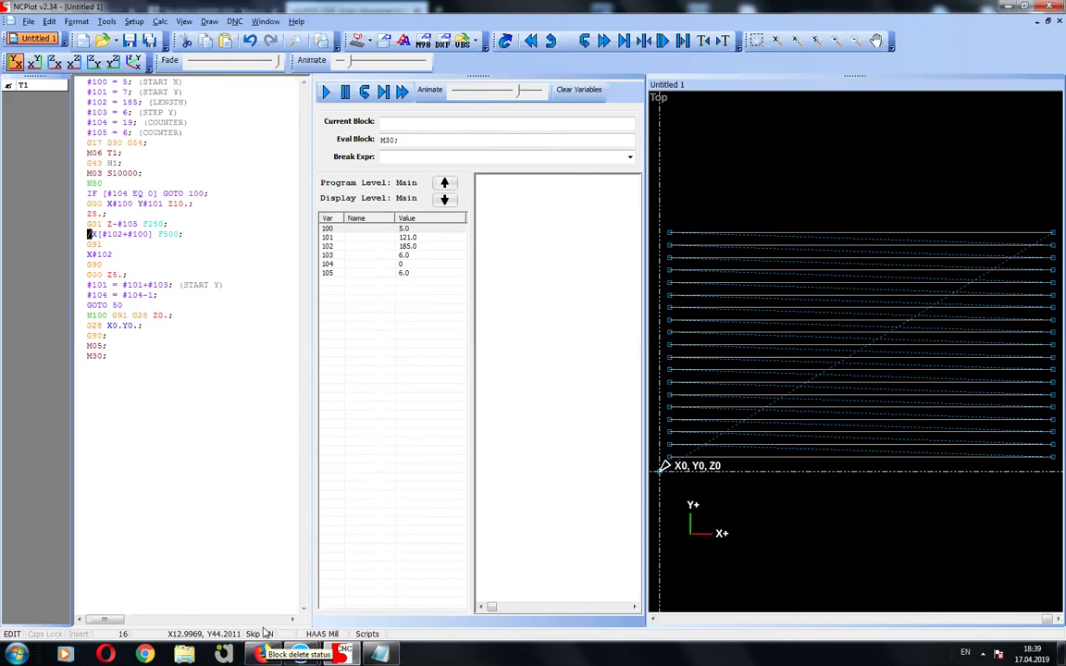
drag(88, 233, 189, 235)
click(88, 234)
text(()
key(BackSpace)
text(/)
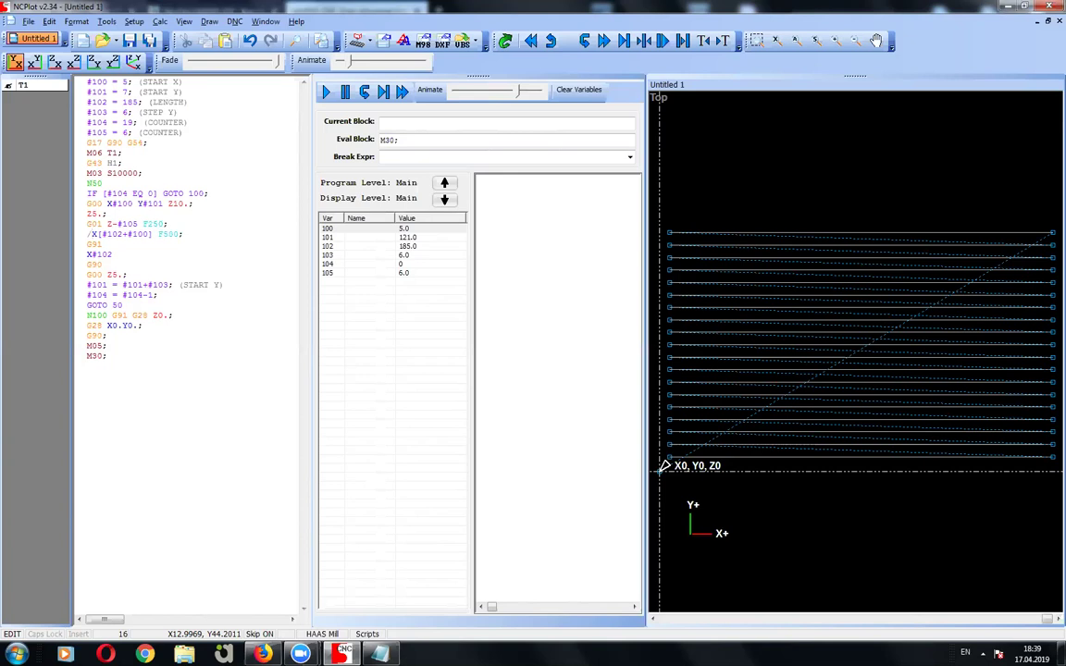
drag(161, 373, 79, 85)
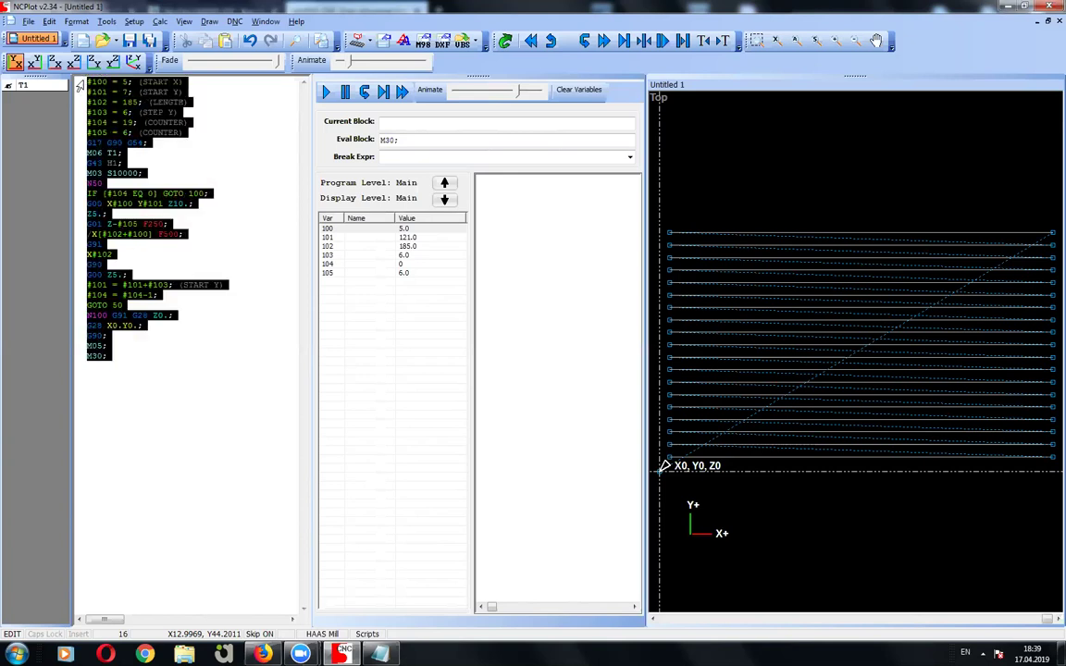
click(147, 361)
drag(147, 361, 97, 111)
click(144, 143)
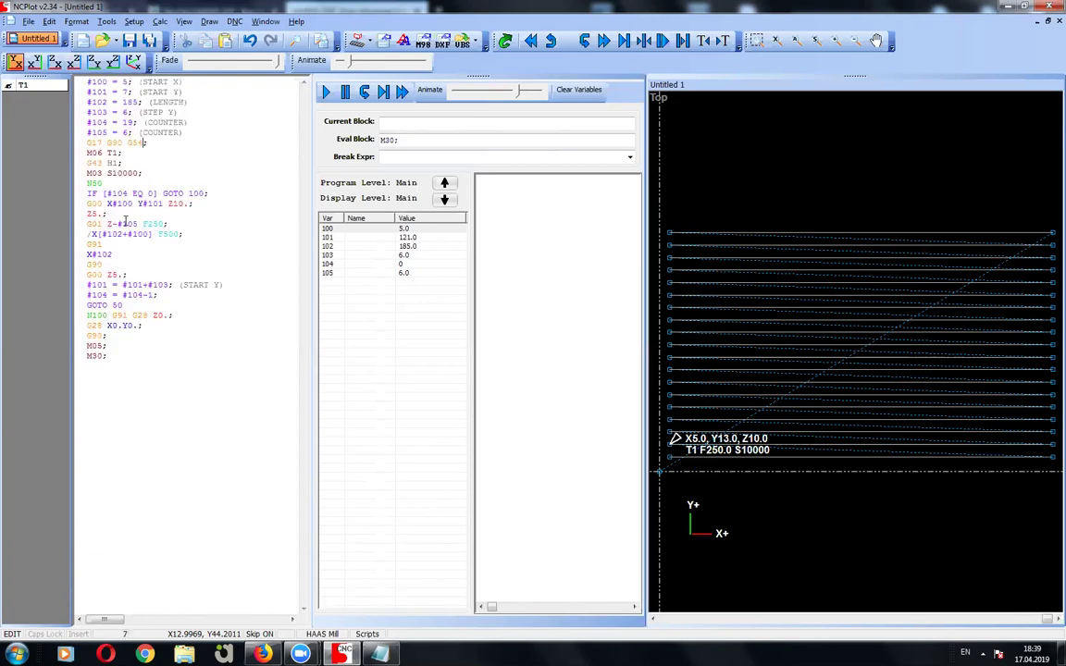
click(110, 234)
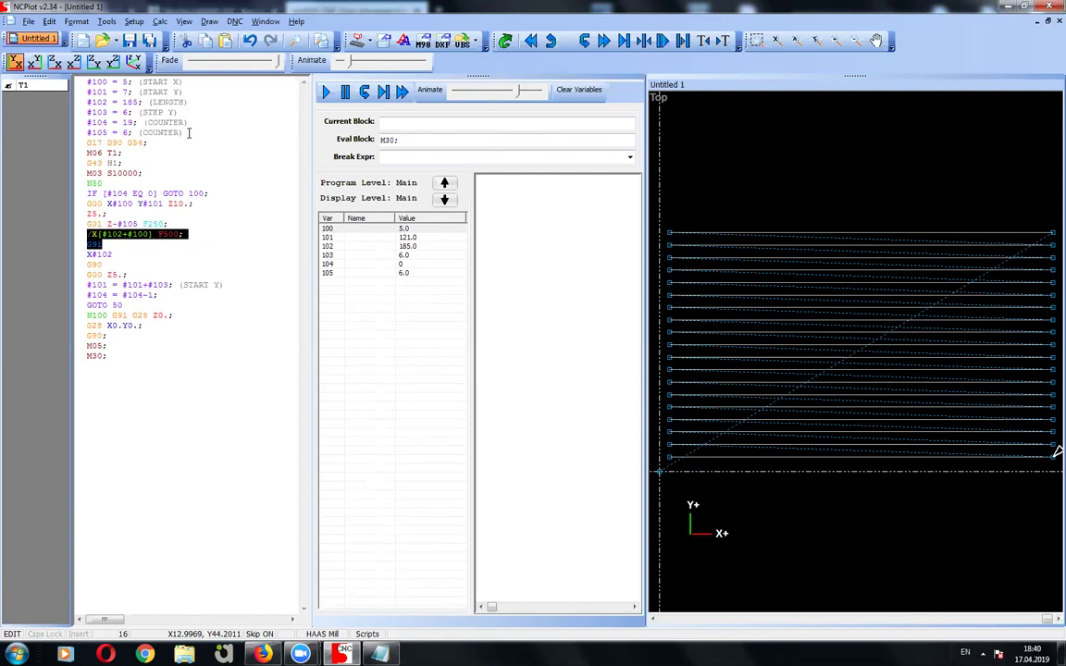
click(89, 183)
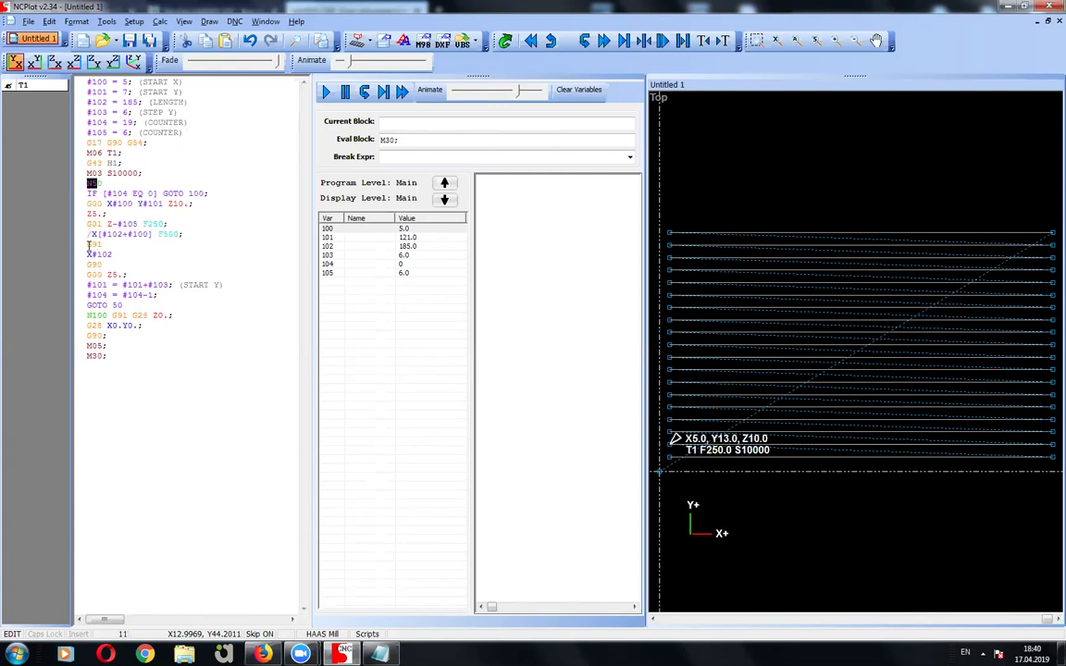
click(109, 296)
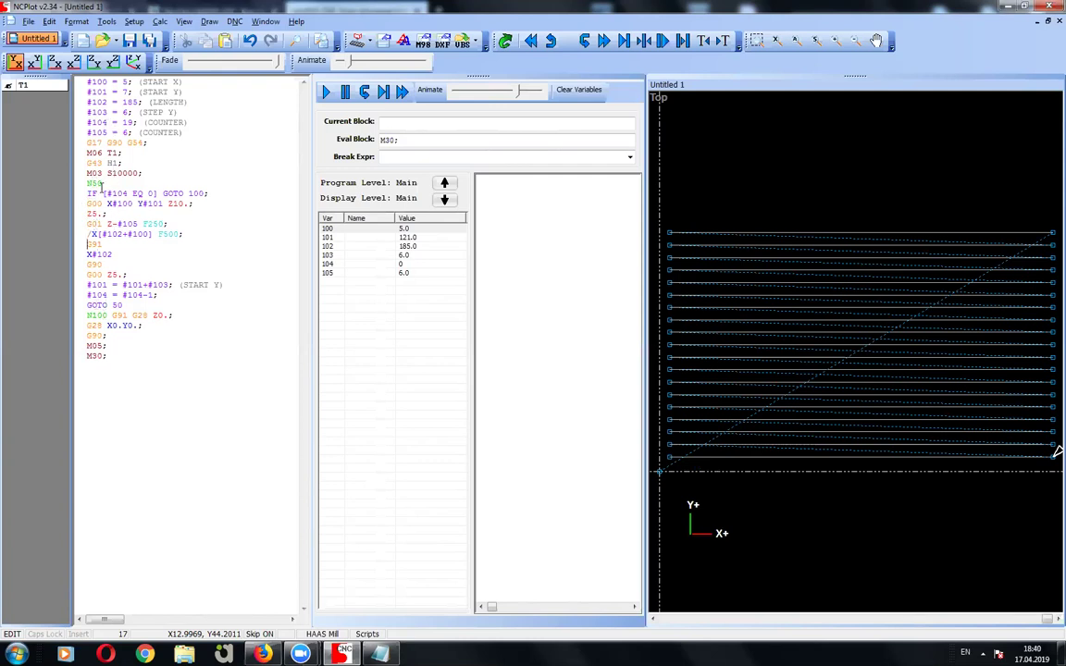
click(82, 183)
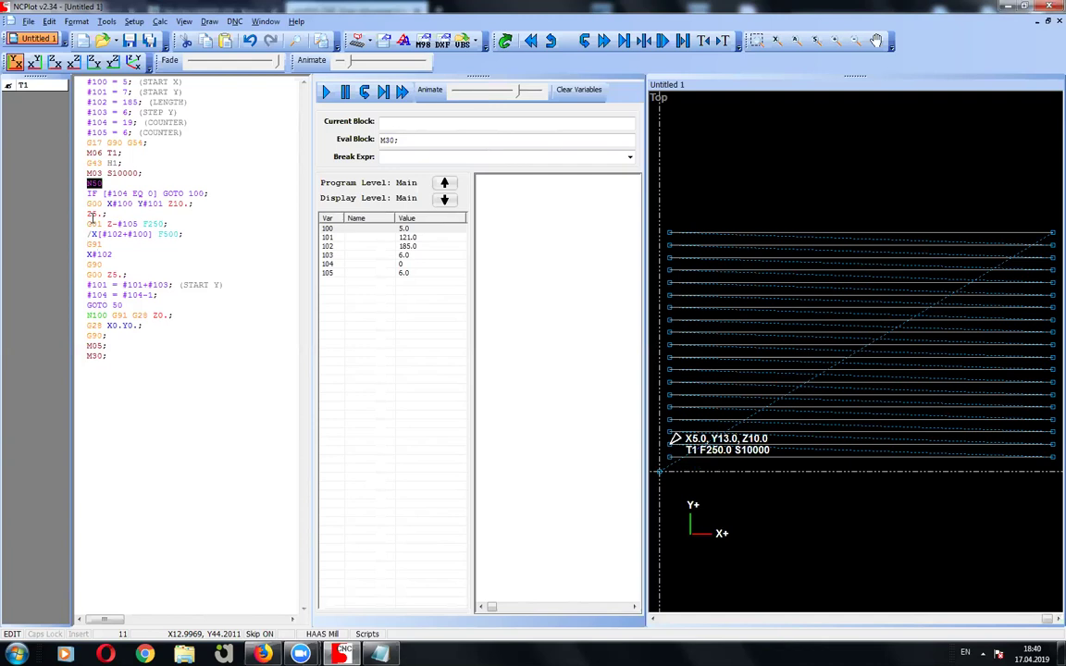
drag(181, 132, 101, 133)
click(183, 132)
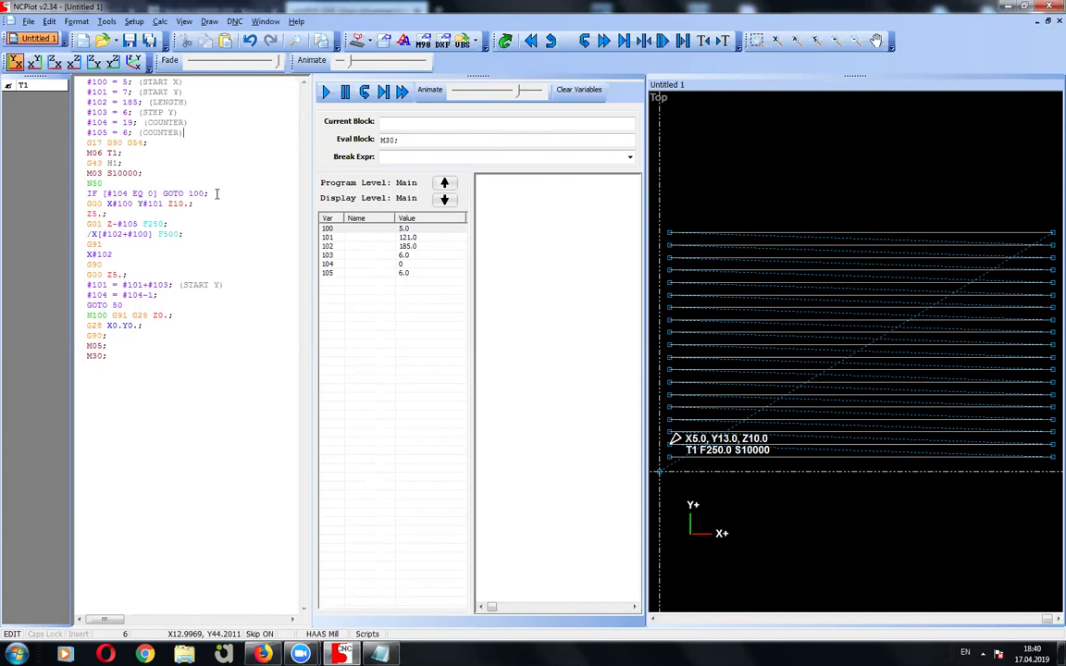
drag(182, 132, 89, 135)
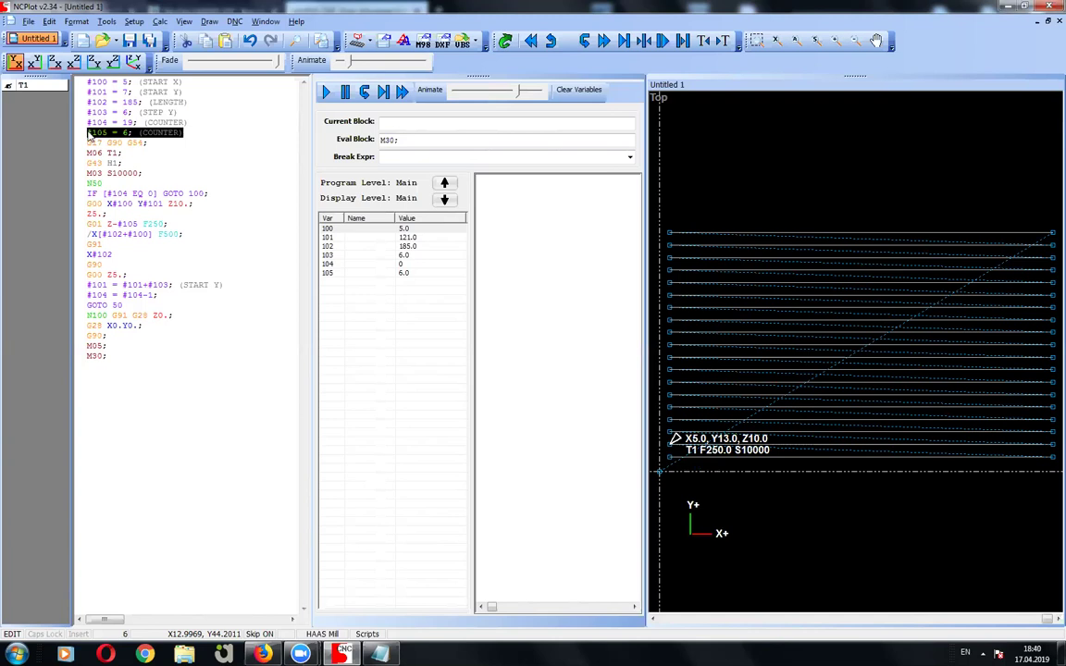
Step: Duplicate the #104 counter line below itself and edit it to #106 = 3; (COUNTER2)
drag(188, 123, 74, 118)
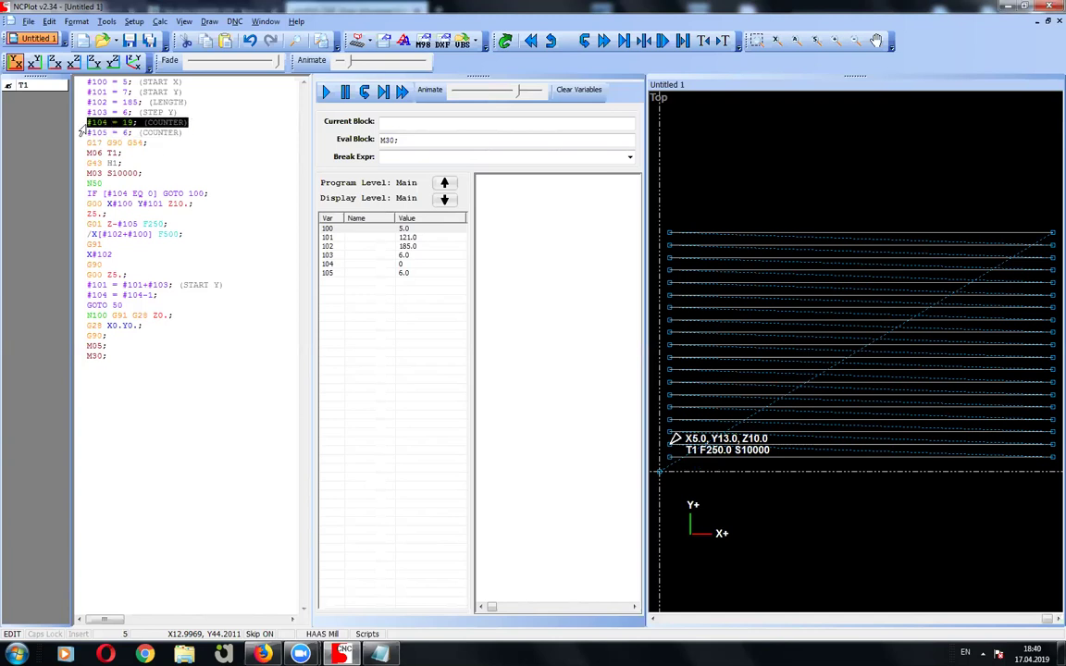
key(ctrl+c)
click(198, 122)
key(Return)
key(ctrl+v)
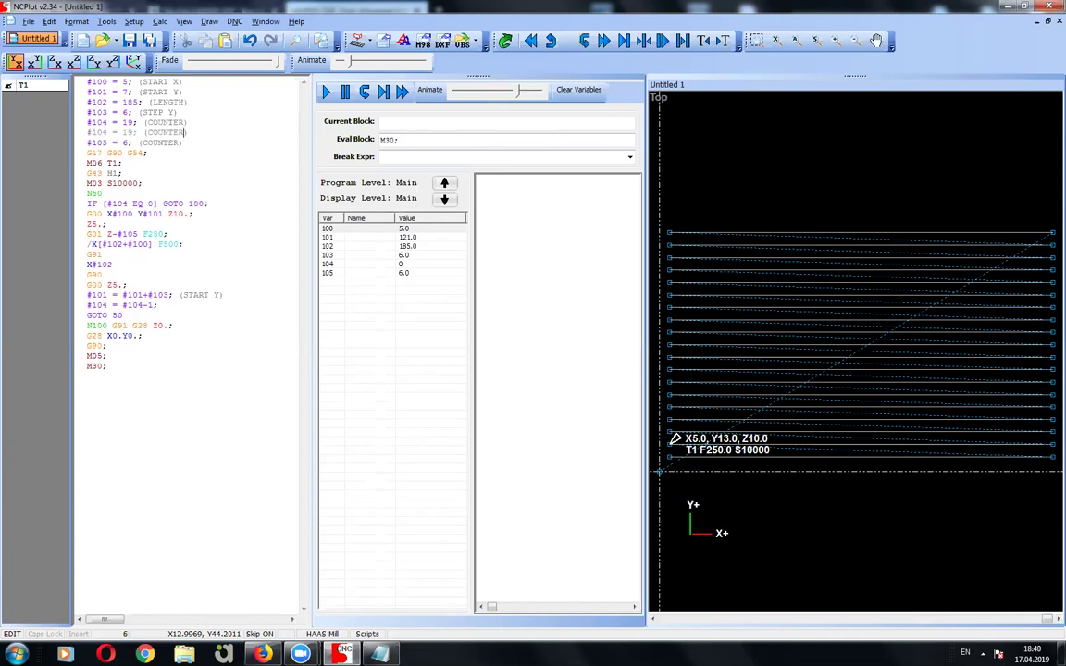
click(101, 133)
text(6)
key(Right)
key(Right)
key(Right)
key(Right)
key(Right)
key(BackSpace)
key(BackSpace)
text(3)
key(Right)
key(Right)
key(Right)
text(2)
Step: Check the IF [#104 EQ 0] GOTO 100; and #104 = #104-1; lines against the new #106 line
drag(209, 203, 86, 203)
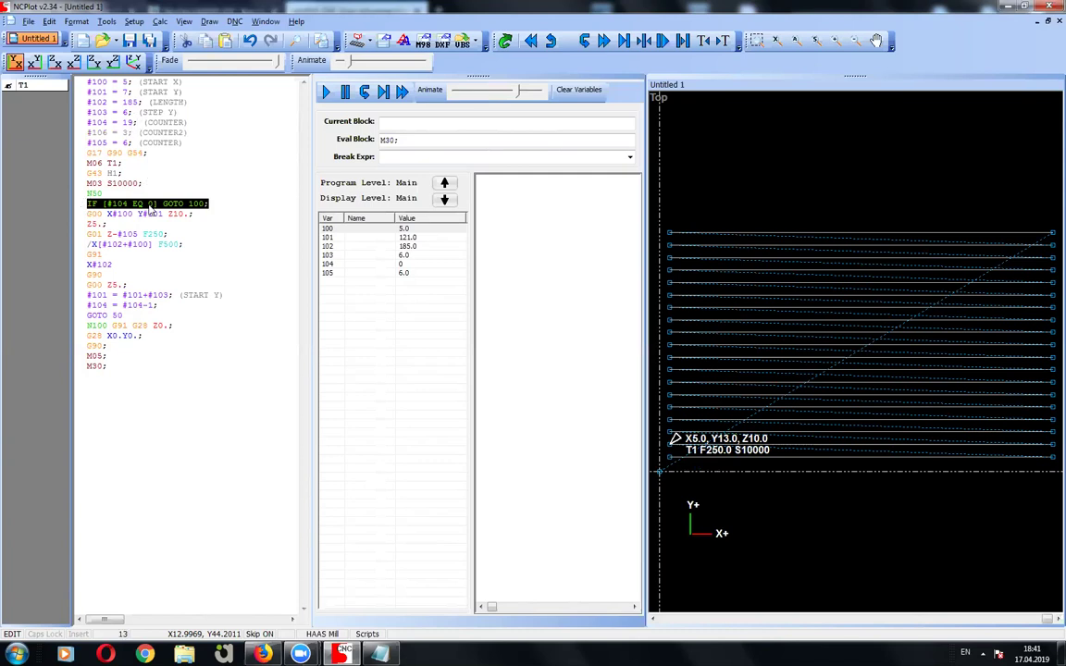
click(81, 307)
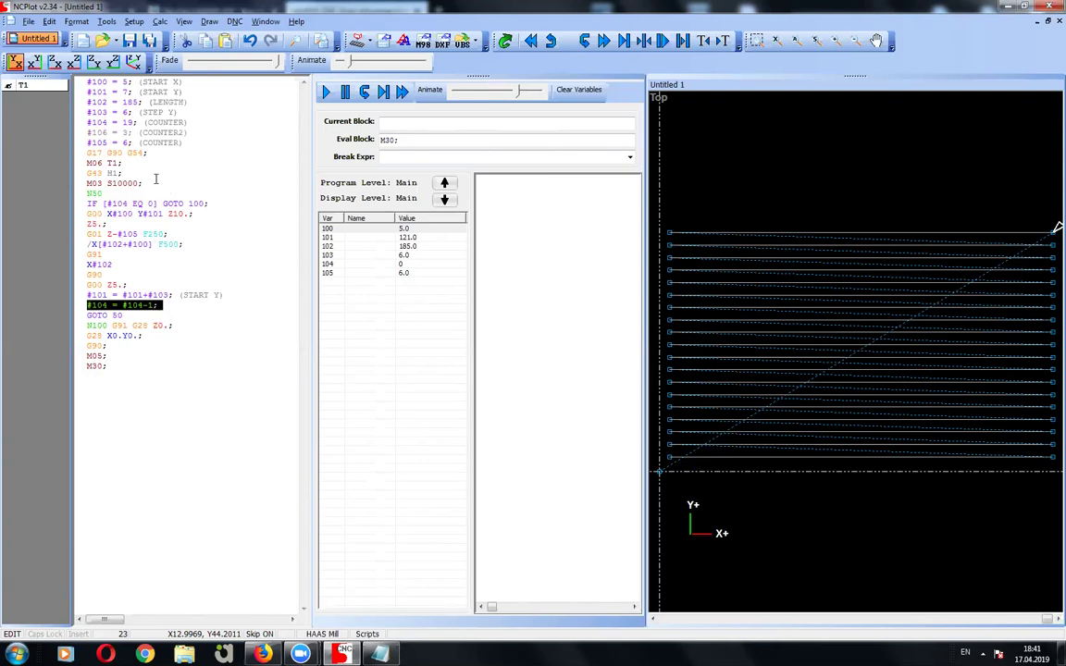
click(129, 132)
drag(129, 132, 195, 132)
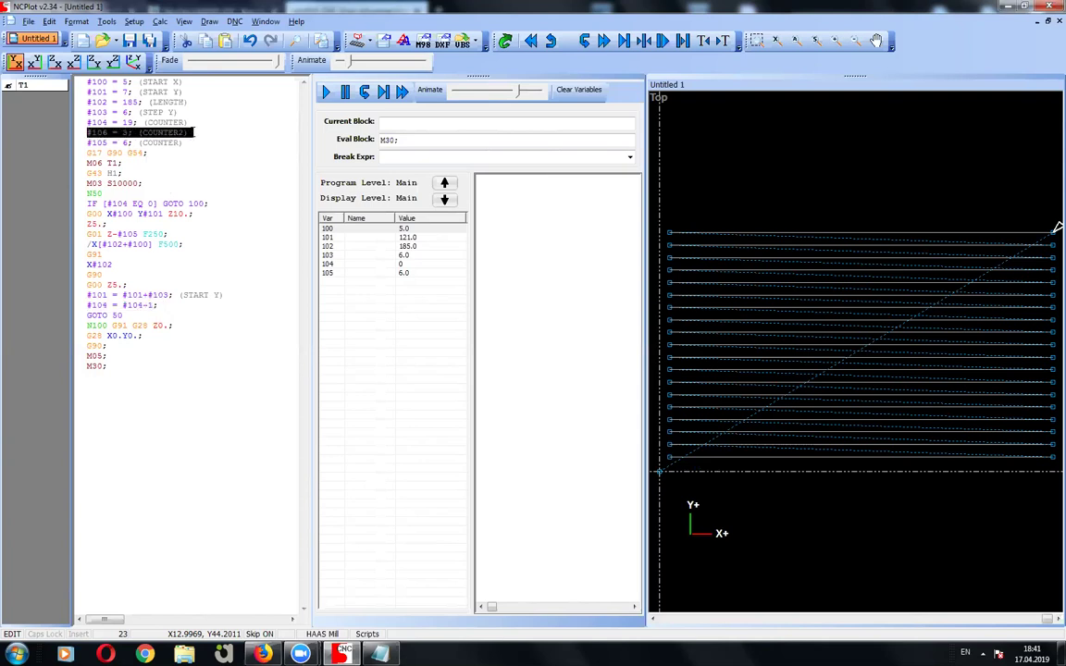
Step: Copy IF [#104 EQ 0] GOTO 100; and paste a duplicate on the line below
click(184, 133)
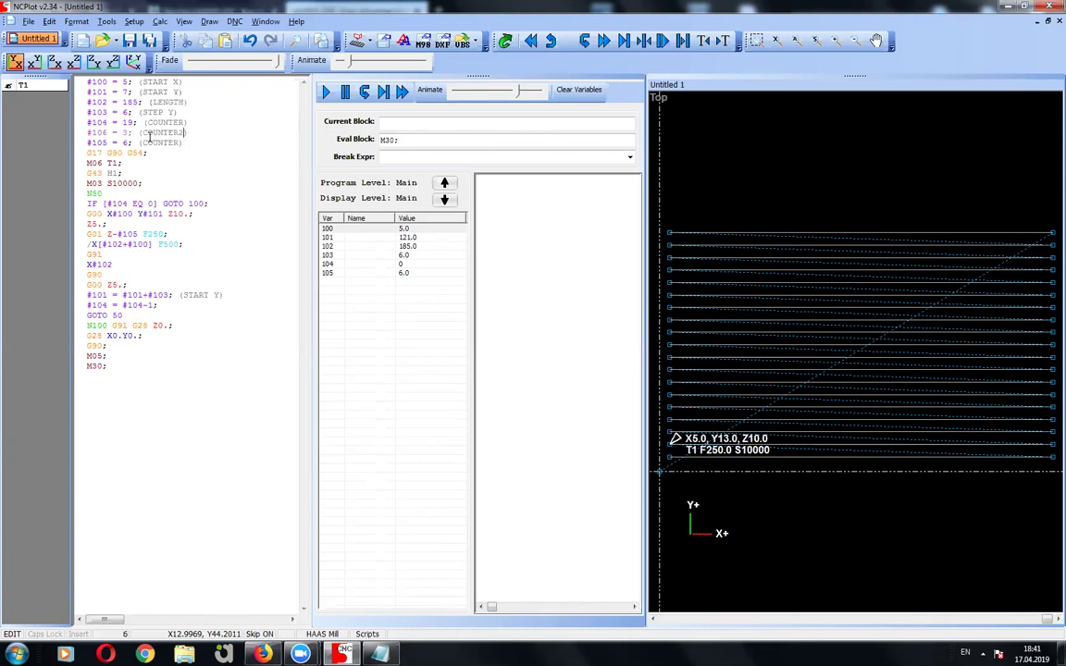
drag(123, 133, 132, 133)
drag(209, 203, 86, 203)
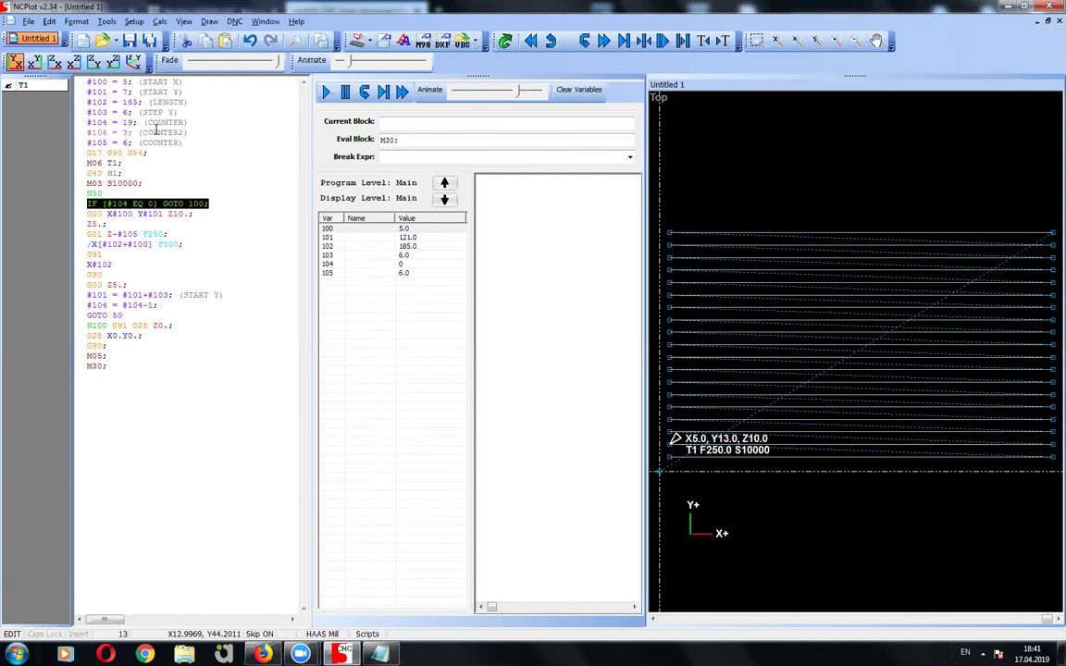
key(ctrl+c)
click(219, 206)
key(Return)
key(ctrl+v)
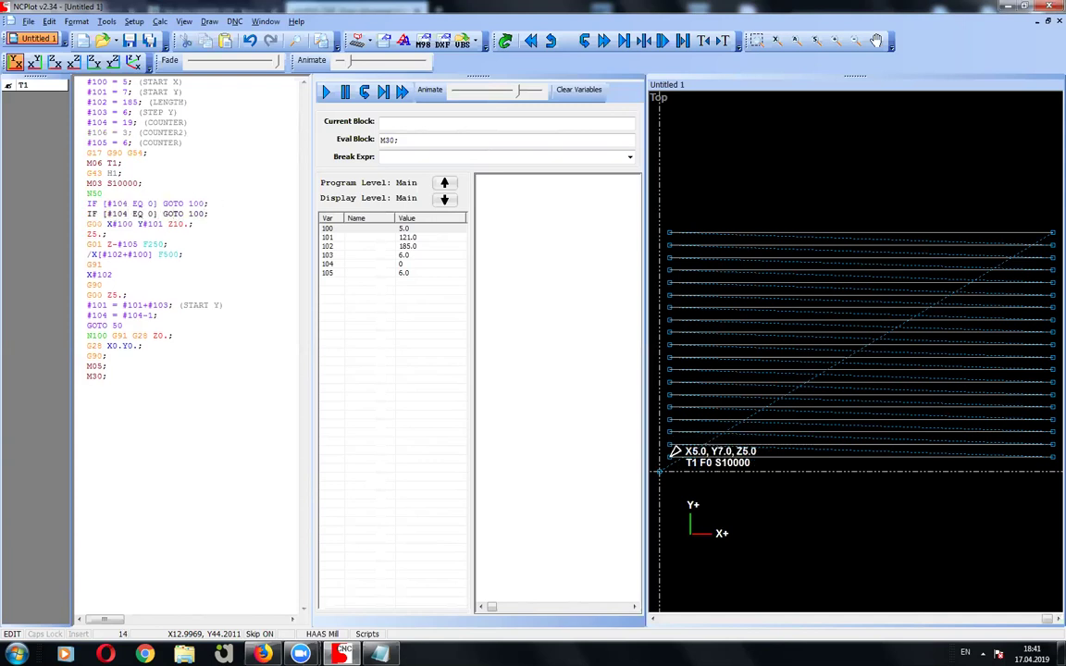
Step: Change the duplicate to test #106 and locate its GOTO 100 jump target
key(BackSpace)
text(6)
click(138, 193)
click(153, 214)
key(Right)
key(Right)
key(shift+Right)
key(shift+Right)
key(shift+Right)
key(shift+Right)
key(shift+Right)
key(shift+Right)
key(shift+Right)
key(shift+Right)
click(207, 214)
key(Right)
Step: Retarget the #106 check to GOTO 200 and start an N200 # block after M30
key(Delete)
text(2)
key(Down)
key(Down)
key(Down)
key(Down)
key(Down)
key(Down)
key(Down)
key(Down)
key(Down)
key(Down)
key(Down)
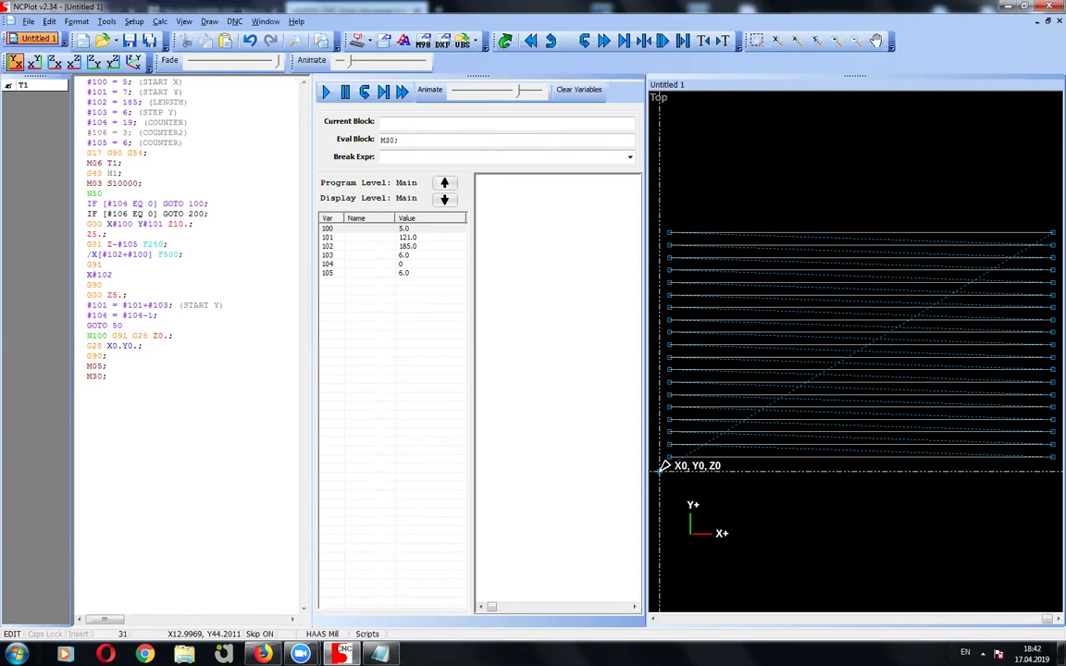
text(N200 )
text(.......)
double_click(129, 385)
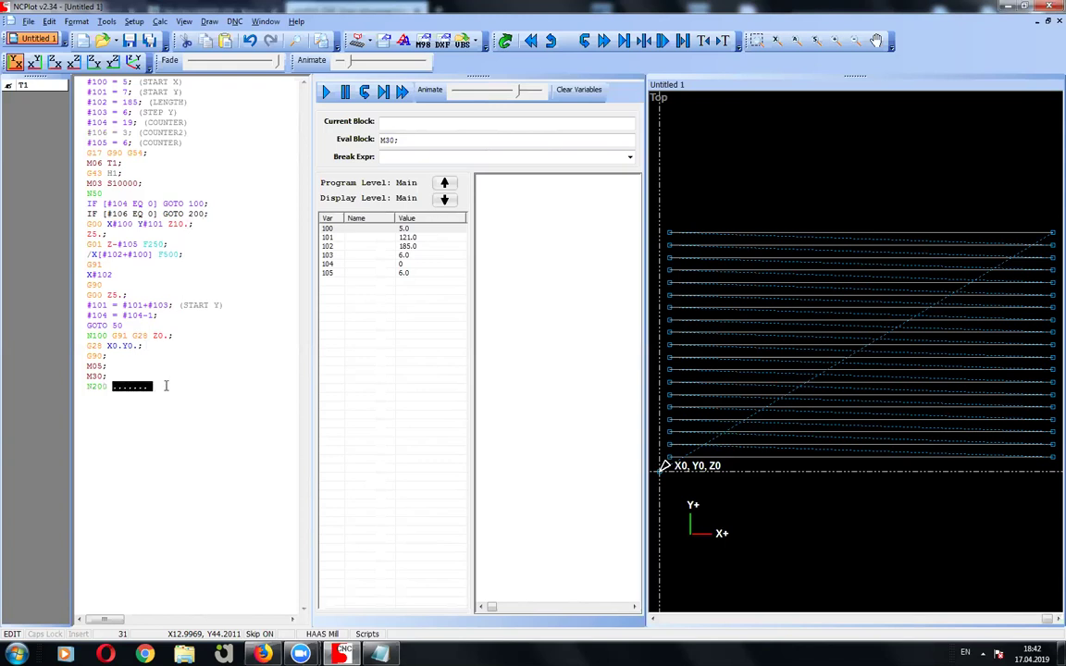
text(#)
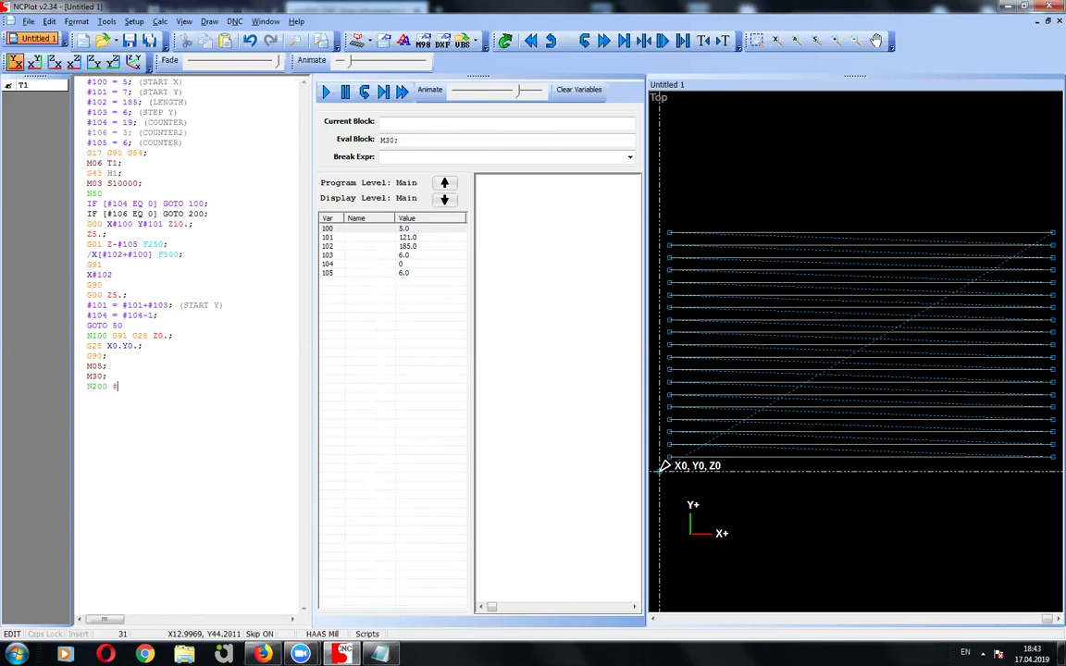
key(Return)
Step: Rename the #105 comment from COUNTER to (Z MIN)
double_click(160, 143)
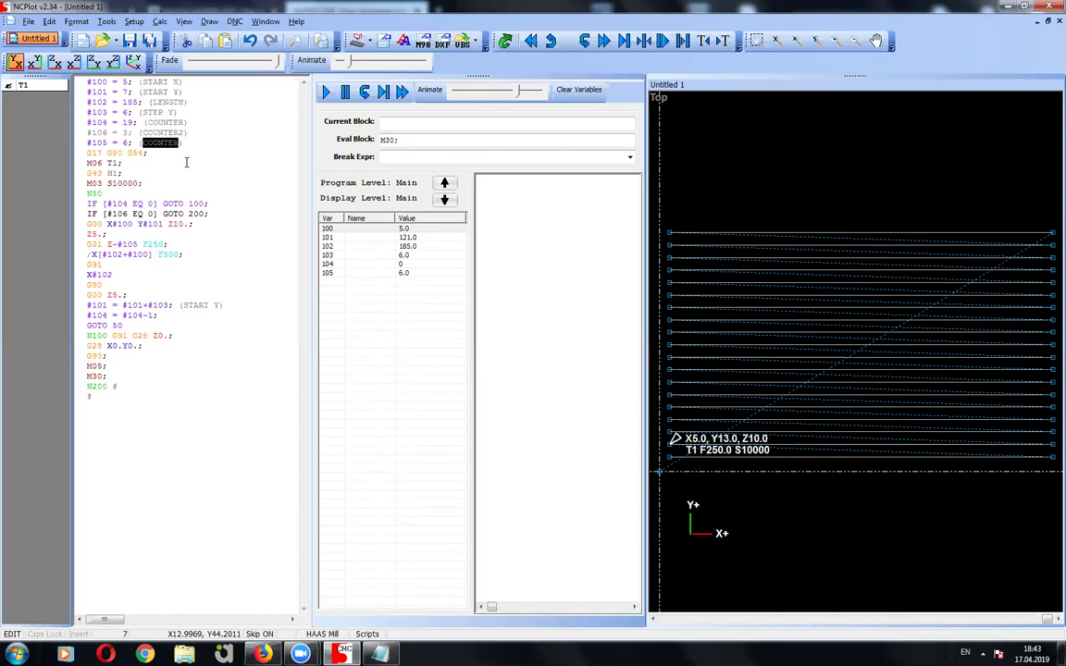
text(Z)
key(Down)
key(Down)
key(Down)
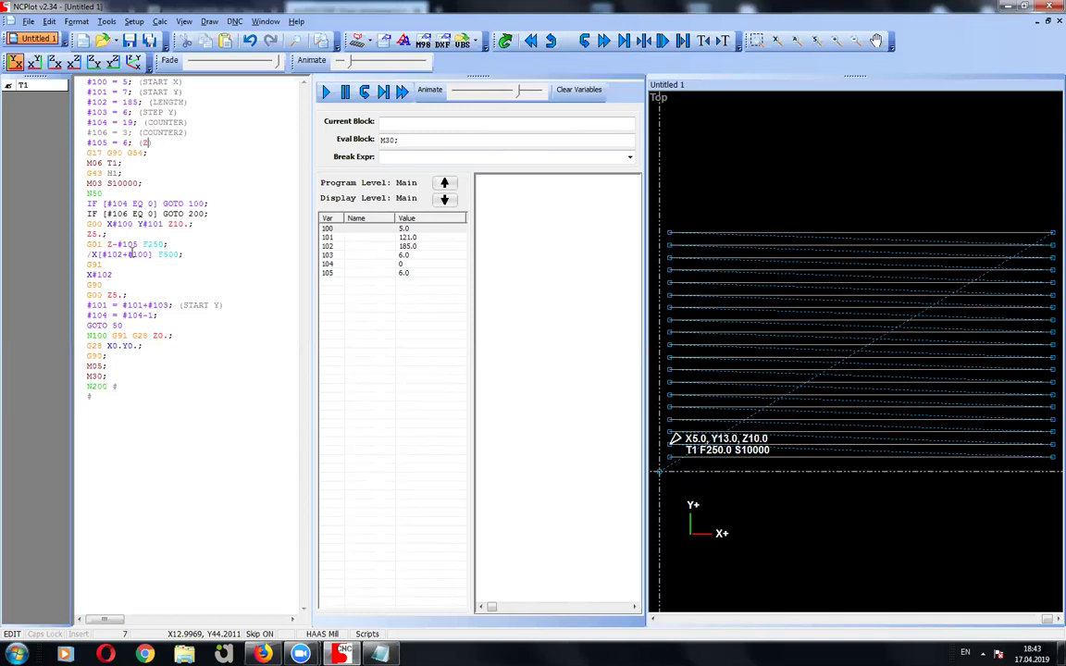
key(Down)
key(Down)
key(Down)
click(195, 143)
text(MIN)
Step: Complete the N200 line as #105=#105+0.5; to deepen Z each round
click(130, 386)
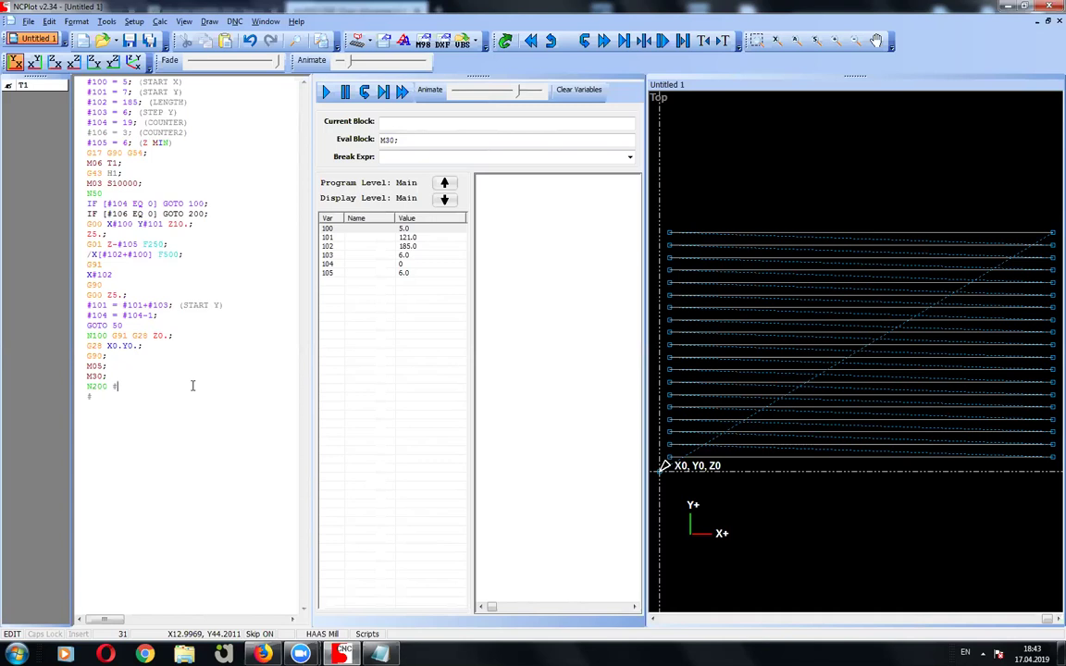
text(105=#)
text(105)
text(+0.5;)
click(124, 142)
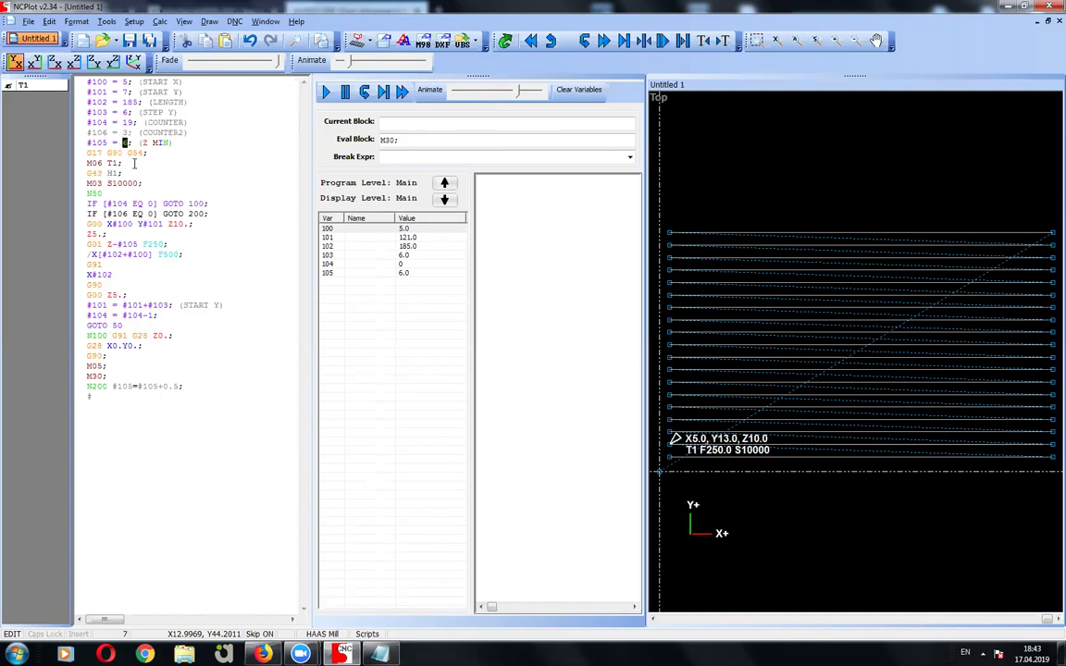
click(113, 245)
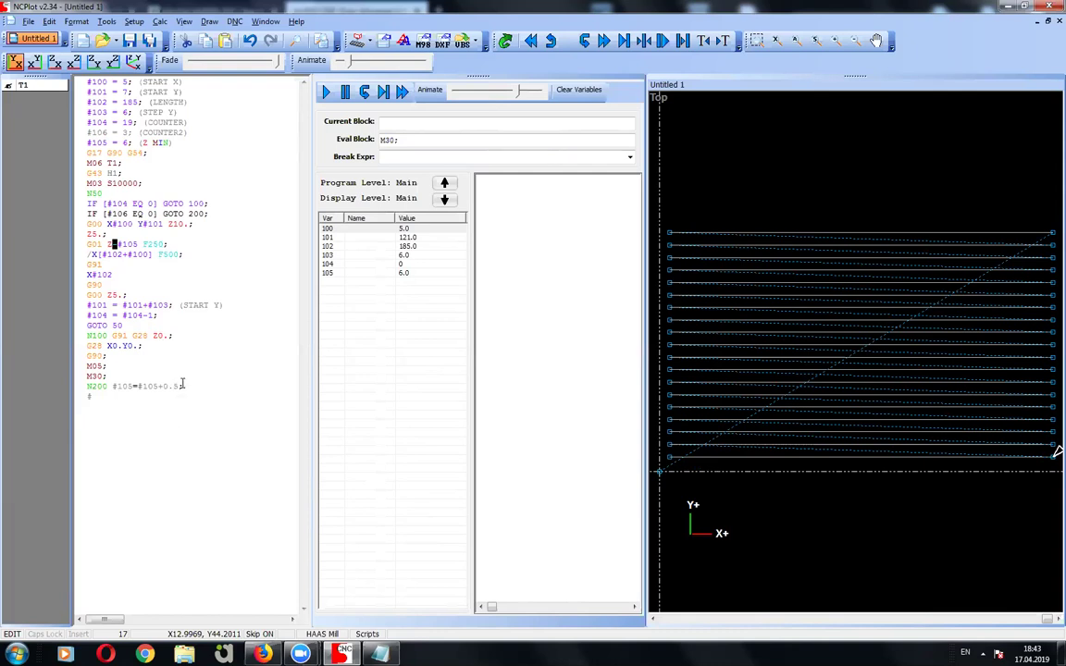
Step: Add #106=0; to the N200 block to reset the second counter
click(99, 394)
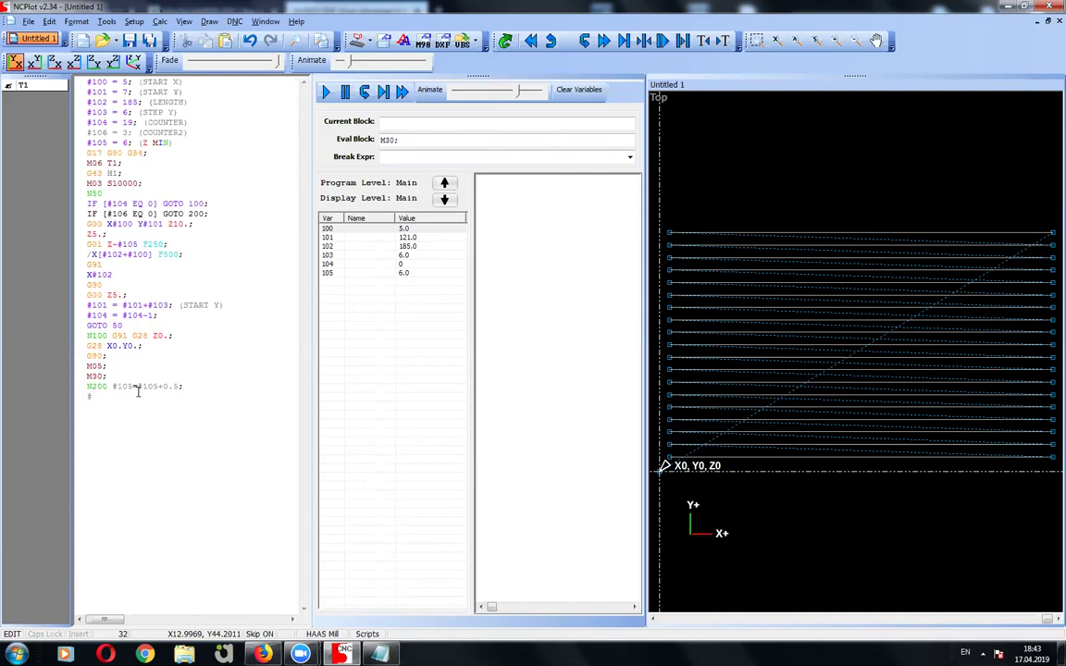
text(10)
text(6 =)
key(BackSpace)
text(?)
key(alt+shift)
key(BackSpace)
key(BackSpace)
key(alt+shift)
text(=0;)
Step: End the N200 block with GOTO 50 to loop back
click(110, 357)
key(Return)
text(GOTO)
text( 50)
click(138, 396)
click(157, 214)
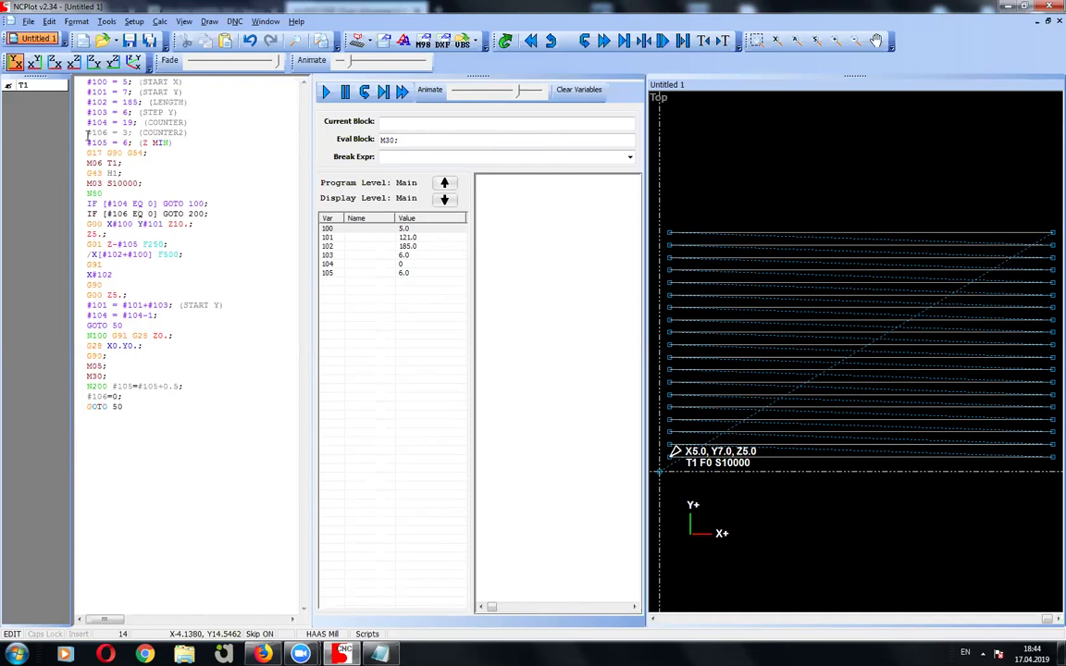
Step: Change the N200 block's reset line from #106=0; to #106=3;
drag(87, 213, 209, 214)
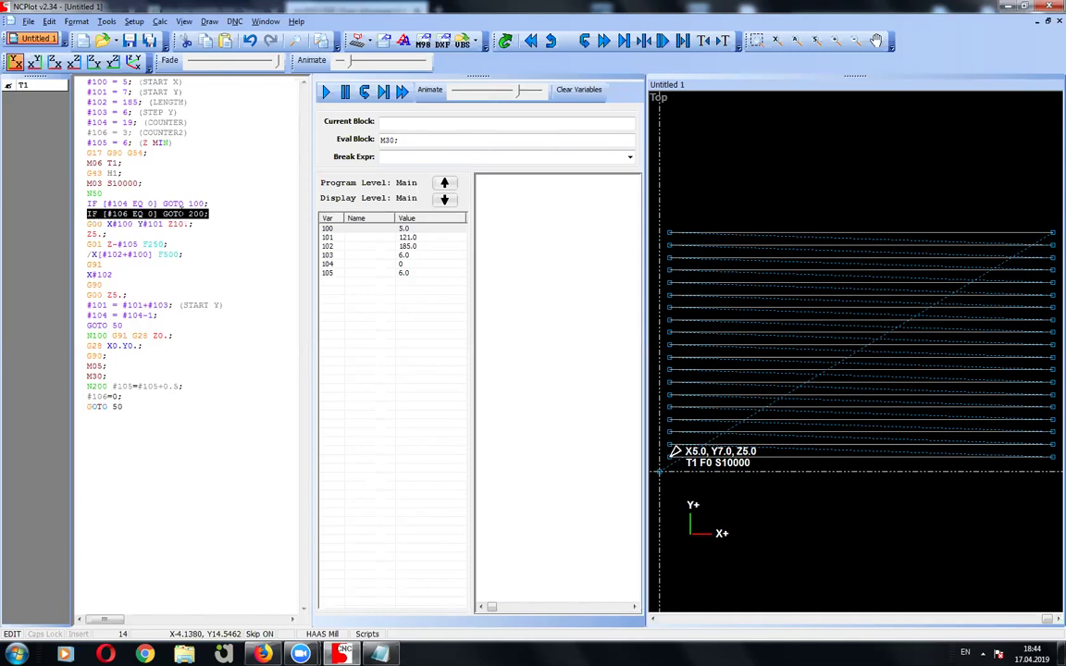
drag(163, 214, 217, 214)
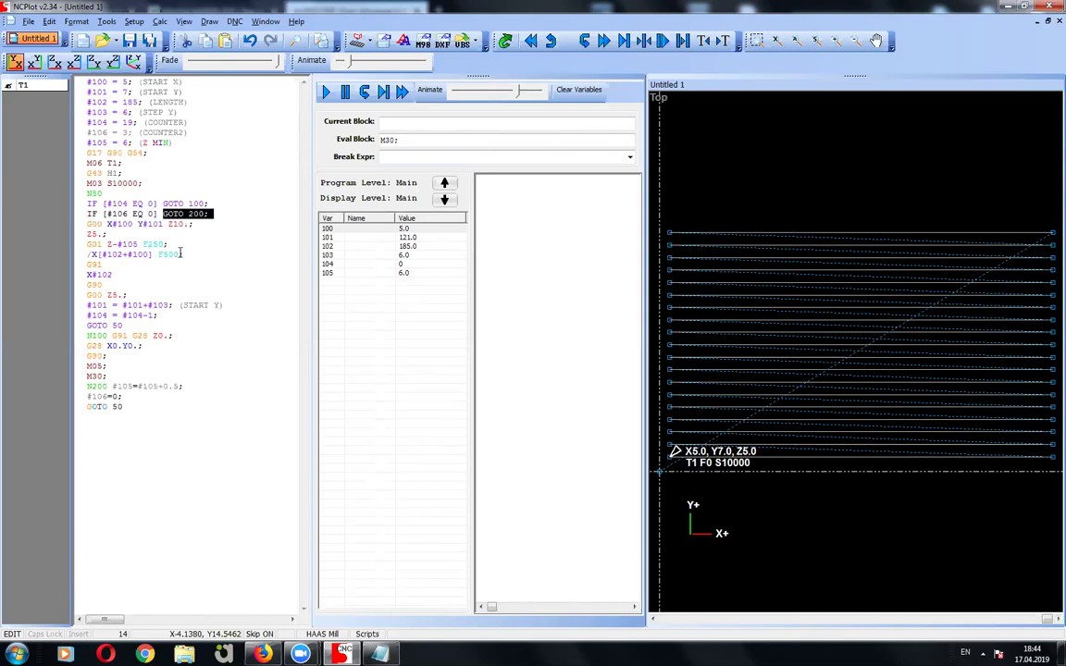
click(90, 387)
mouse_move(89, 386)
mouse_down()
mouse_move(127, 407)
mouse_move(190, 386)
mouse_up()
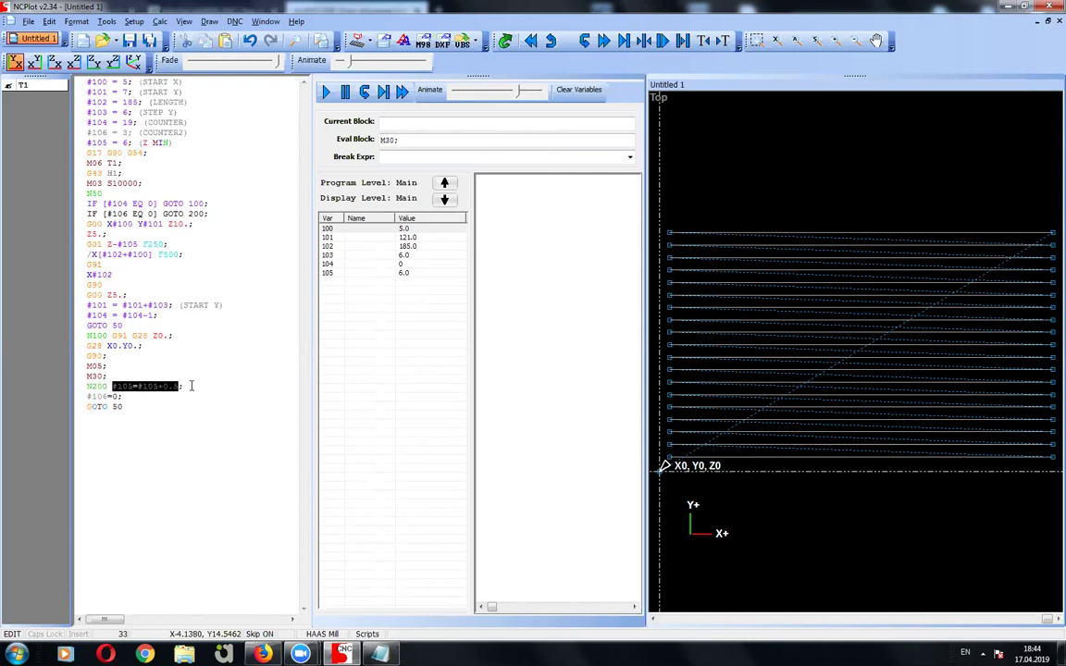
drag(86, 396, 120, 396)
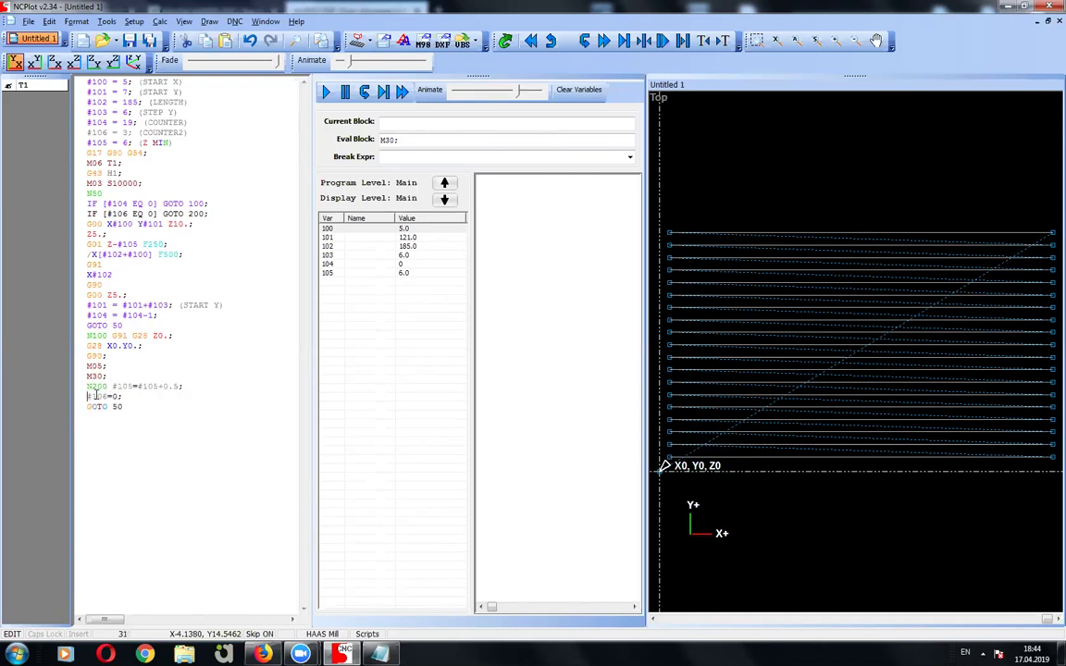
double_click(115, 396)
text(3)
drag(121, 396, 84, 396)
Step: Select the #104 = #104-1; decrement line
double_click(124, 133)
click(124, 132)
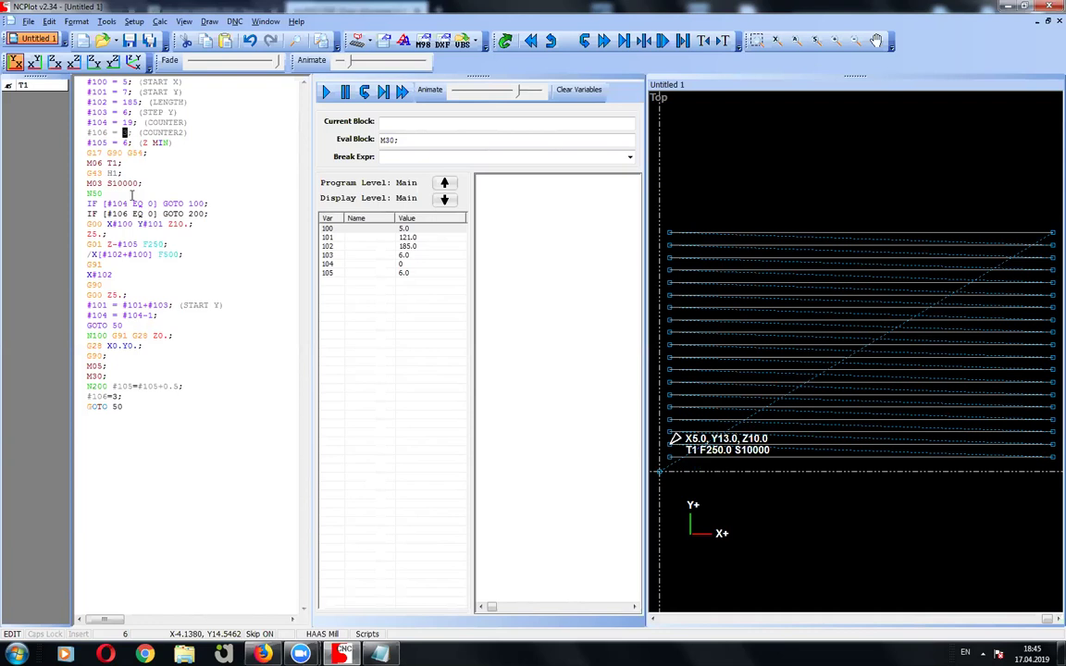
key(alt+shift)
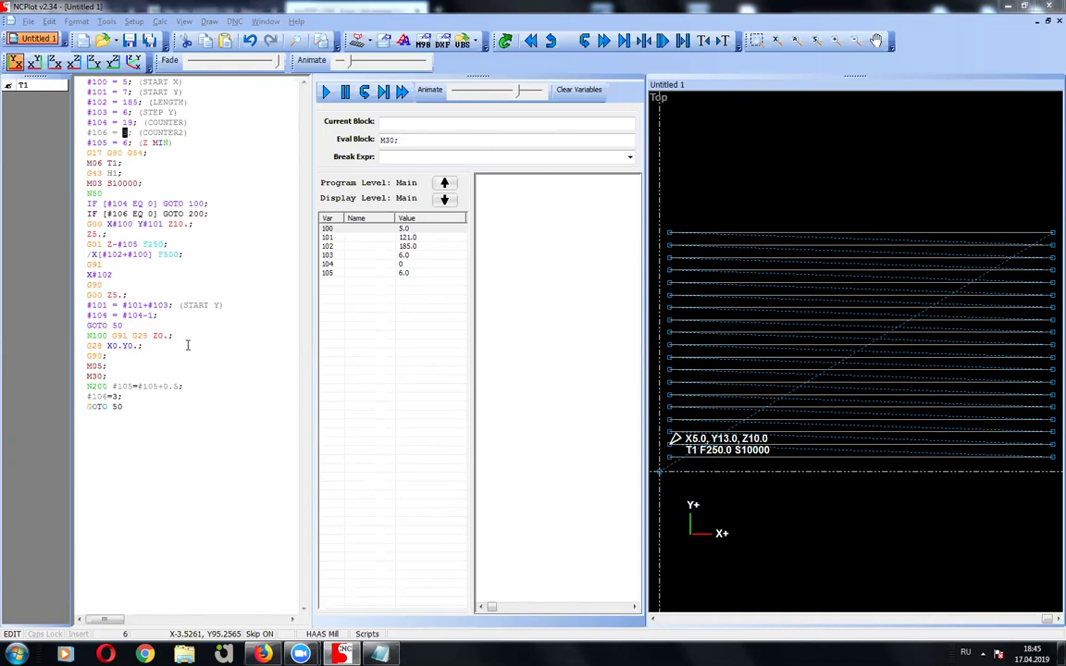
text(3)
drag(94, 239, 102, 268)
click(169, 319)
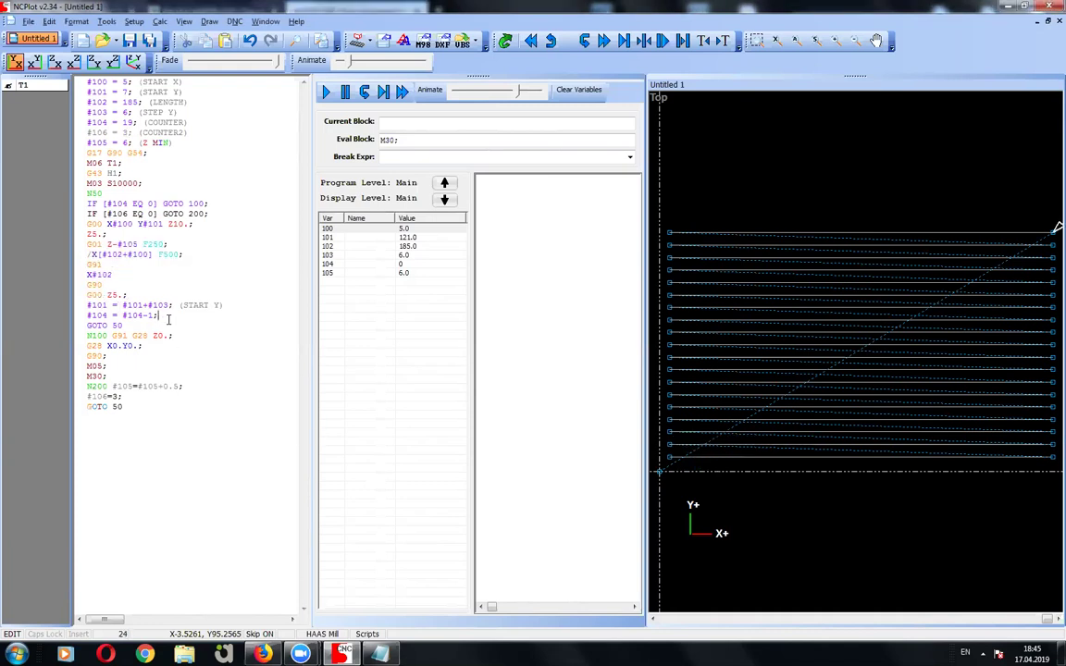
drag(169, 319, 70, 318)
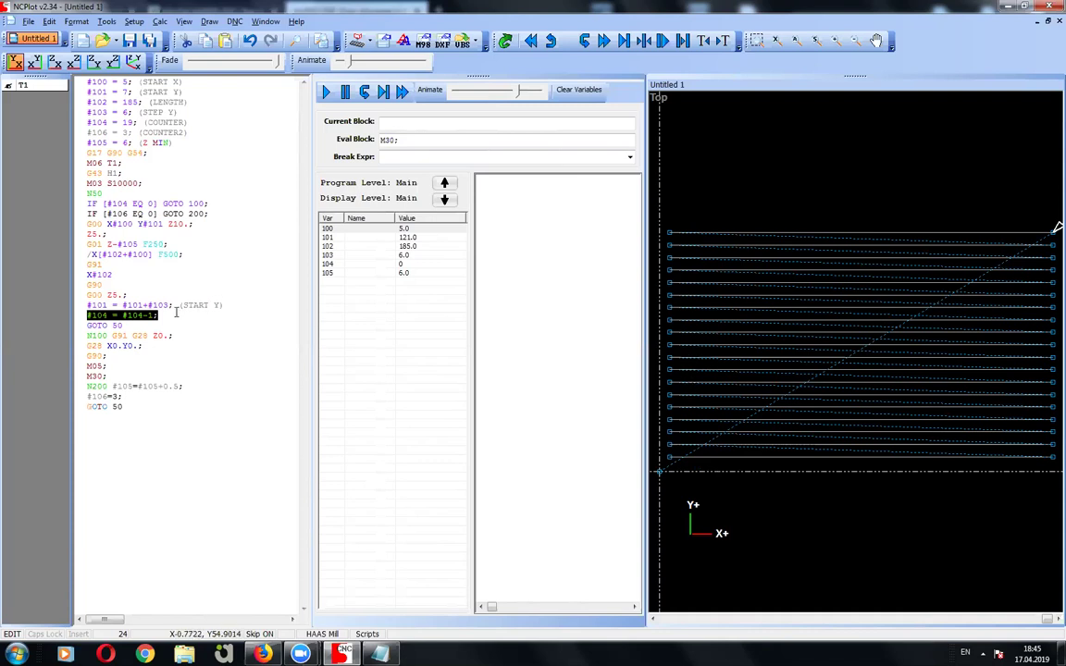
Step: Duplicate the #104 decrement below itself as #106 = #106-1; and refresh the plot
key(ctrl+c)
key(End)
key(Return)
key(ctrl+v)
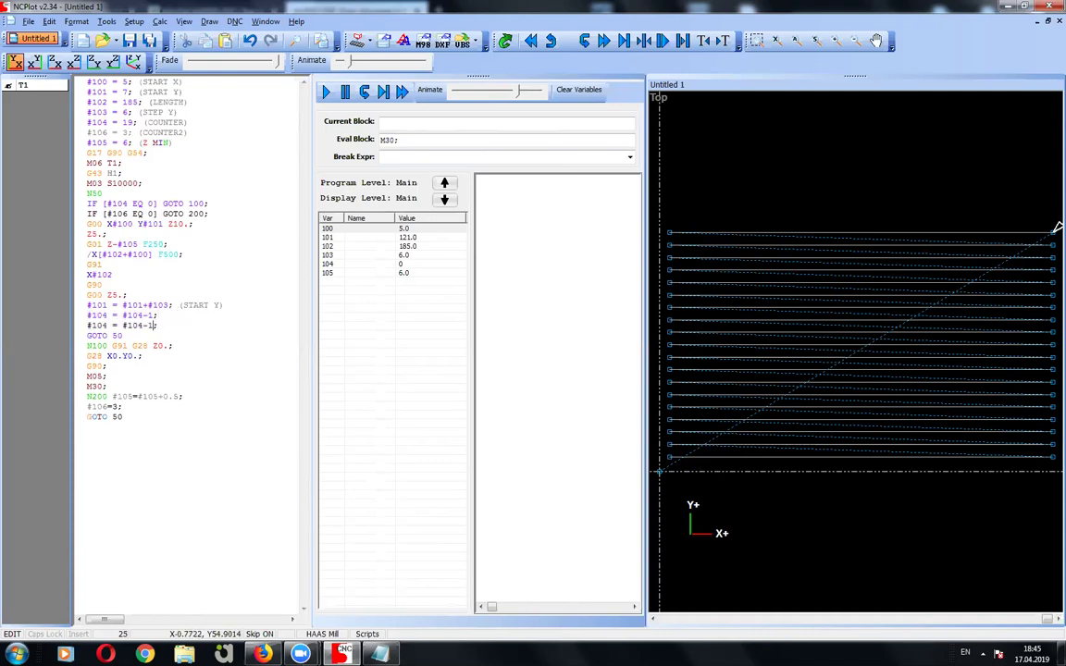
key(BackSpace)
text(6)
click(505, 41)
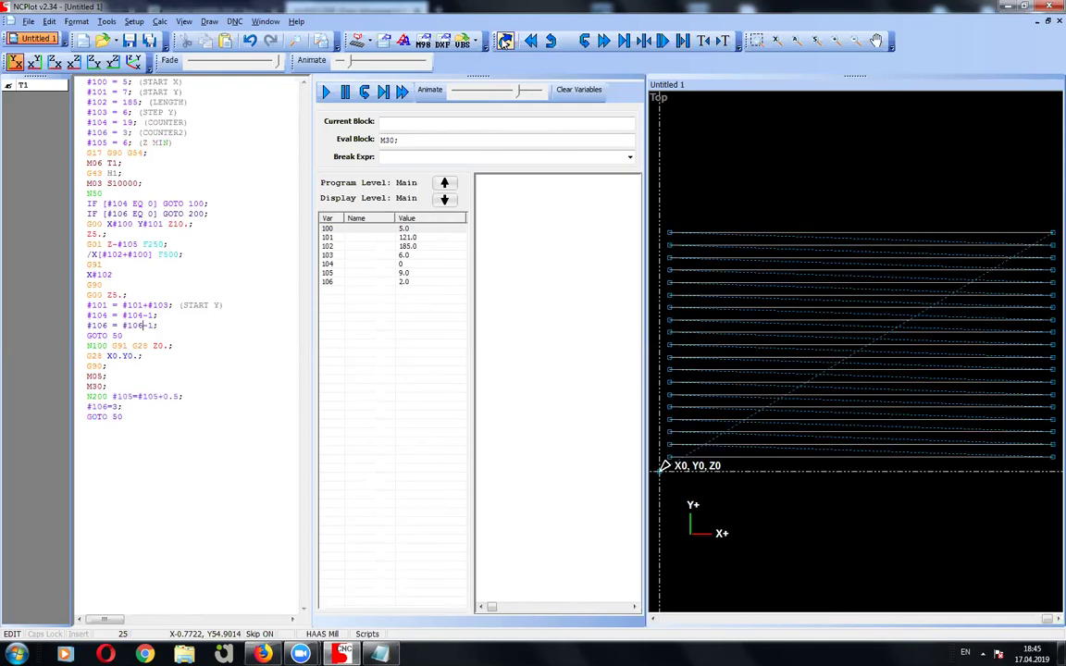
Step: Switch the backplot to isometric view and tilt it near edge-on
right_click(799, 186)
click(829, 289)
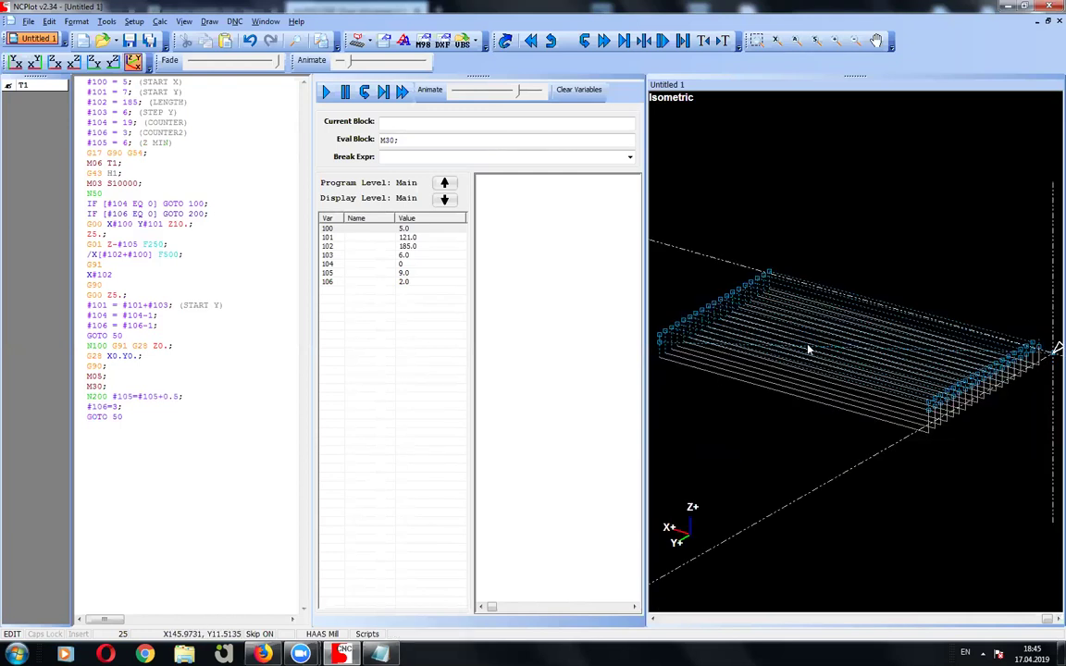
mouse_move(876, 445)
mouse_down()
mouse_move(806, 354)
mouse_move(809, 393)
mouse_up()
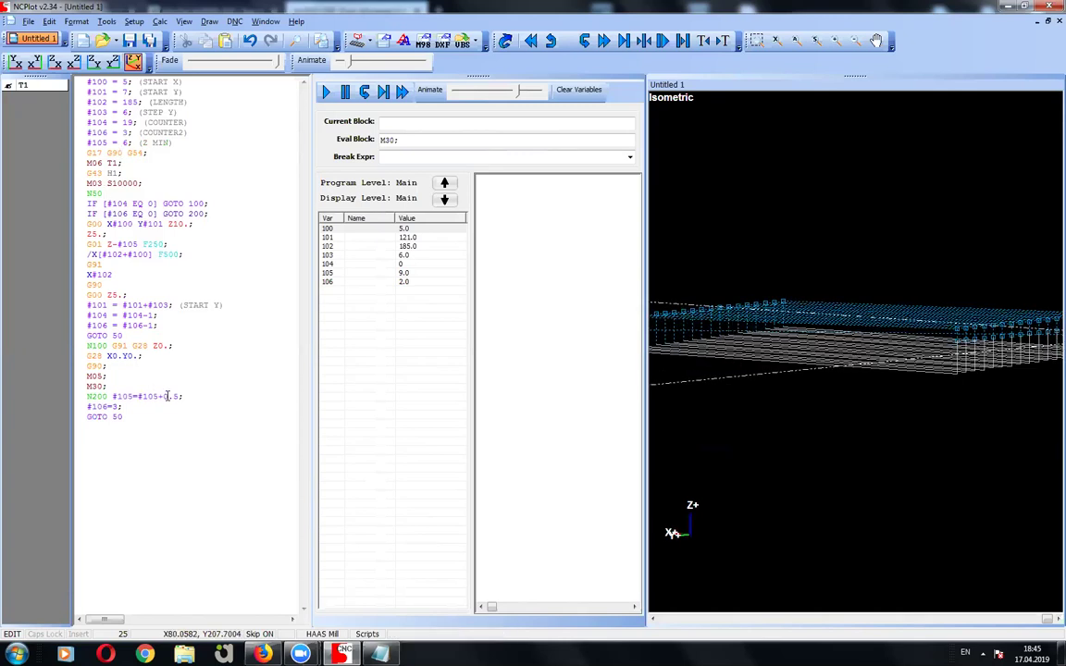
Step: Change the N200 #105 step from 0.5 to 2 and replot
double_click(176, 396)
text(2)
click(505, 41)
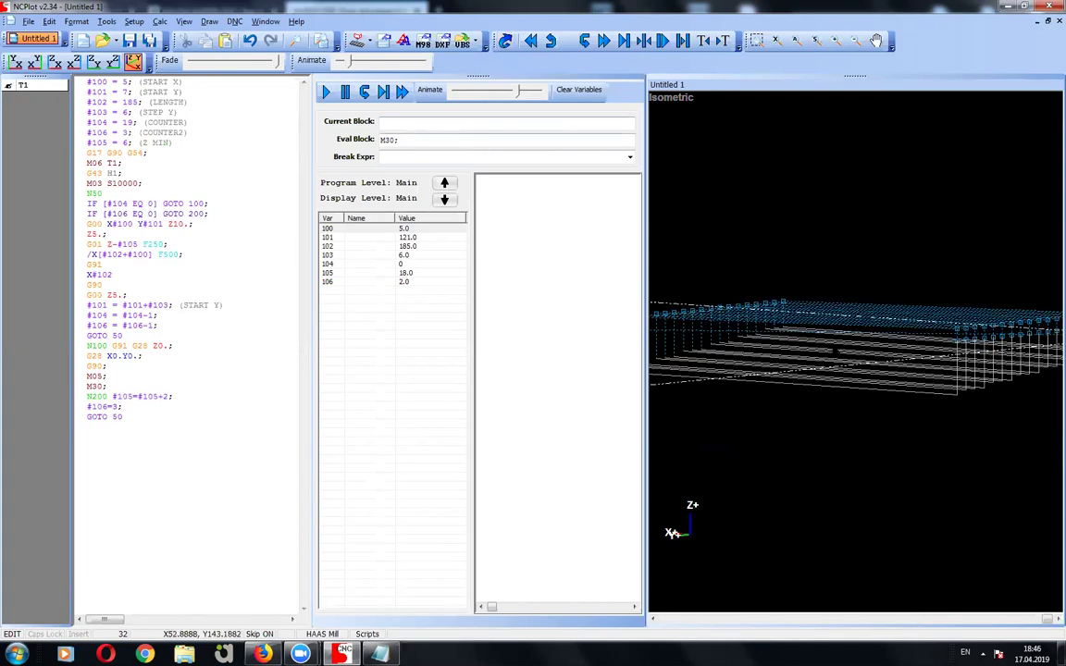
Step: Rotate the plot to inspect the depth layers, then reset to isometric view
mouse_move(750, 381)
mouse_down()
mouse_move(779, 411)
mouse_move(699, 417)
mouse_up()
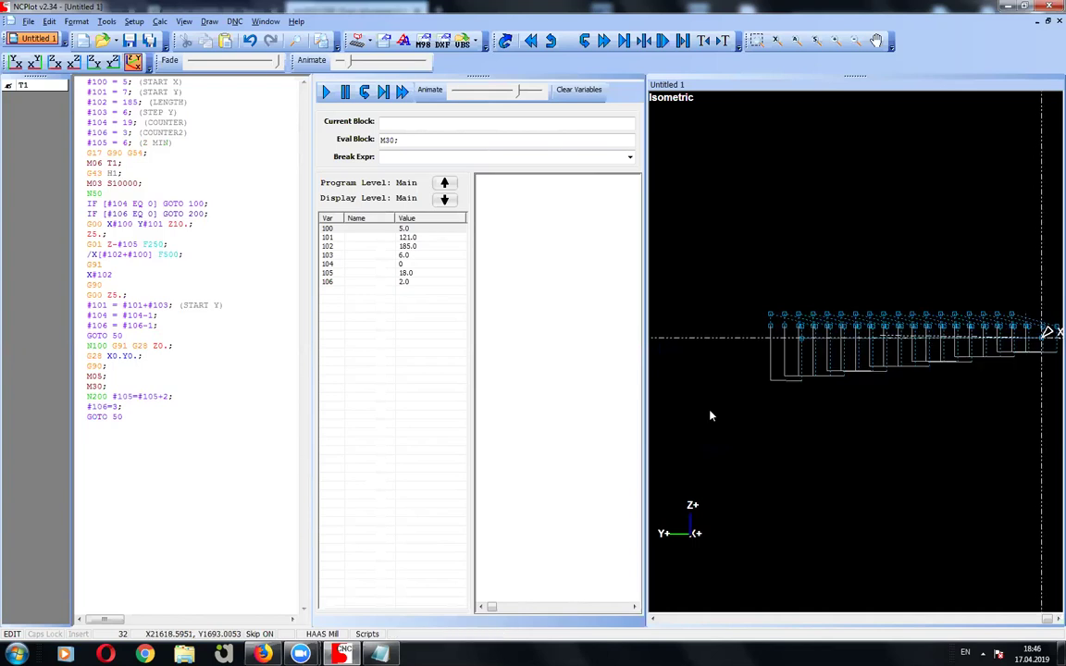
mouse_move(698, 418)
mouse_down()
mouse_move(787, 397)
mouse_move(780, 389)
mouse_move(800, 476)
mouse_move(837, 432)
mouse_move(849, 459)
mouse_move(877, 404)
mouse_up()
right_click(849, 459)
click(882, 458)
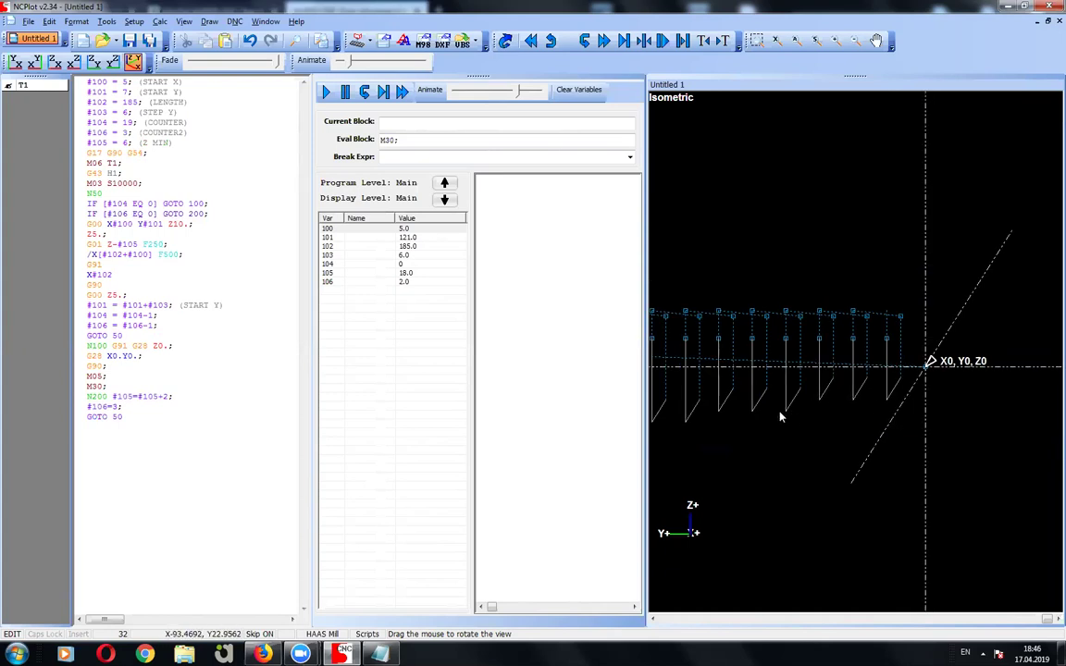
mouse_move(701, 284)
mouse_down()
mouse_move(671, 217)
mouse_move(682, 285)
mouse_up()
right_click(682, 286)
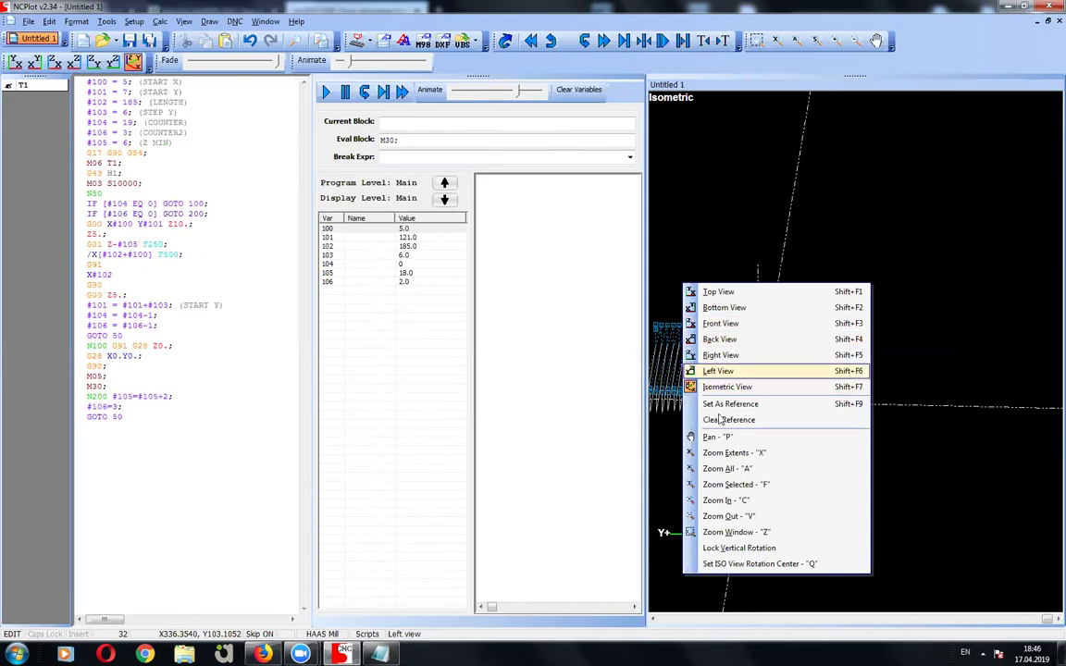
click(719, 388)
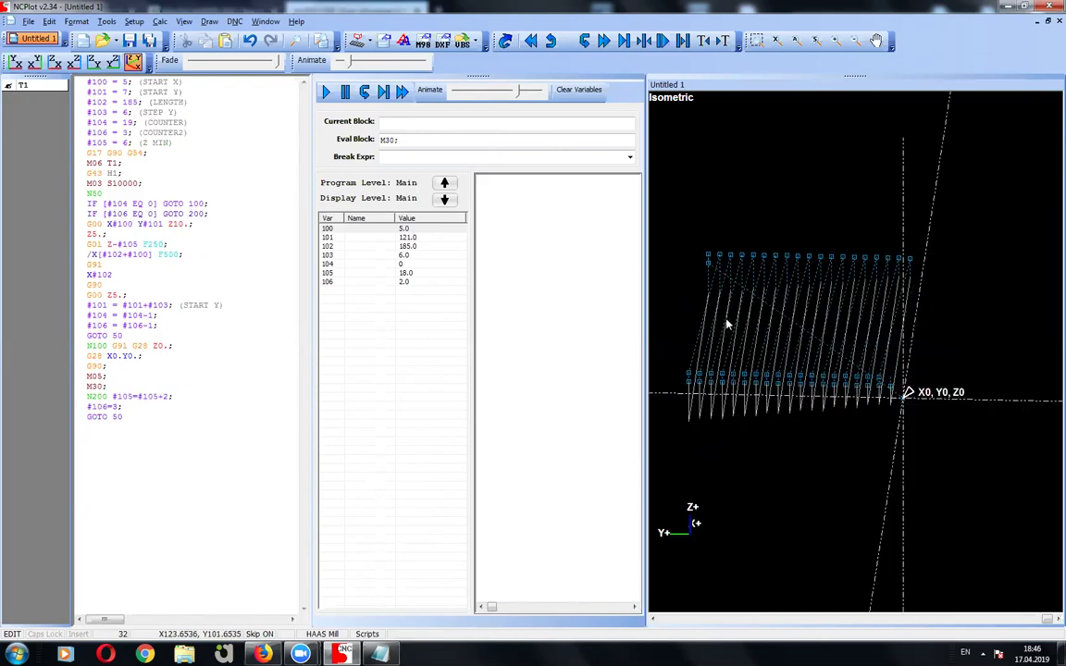
Step: Run the macro simulation to Program Finished, checking variables 101 and 105 during the run
click(326, 91)
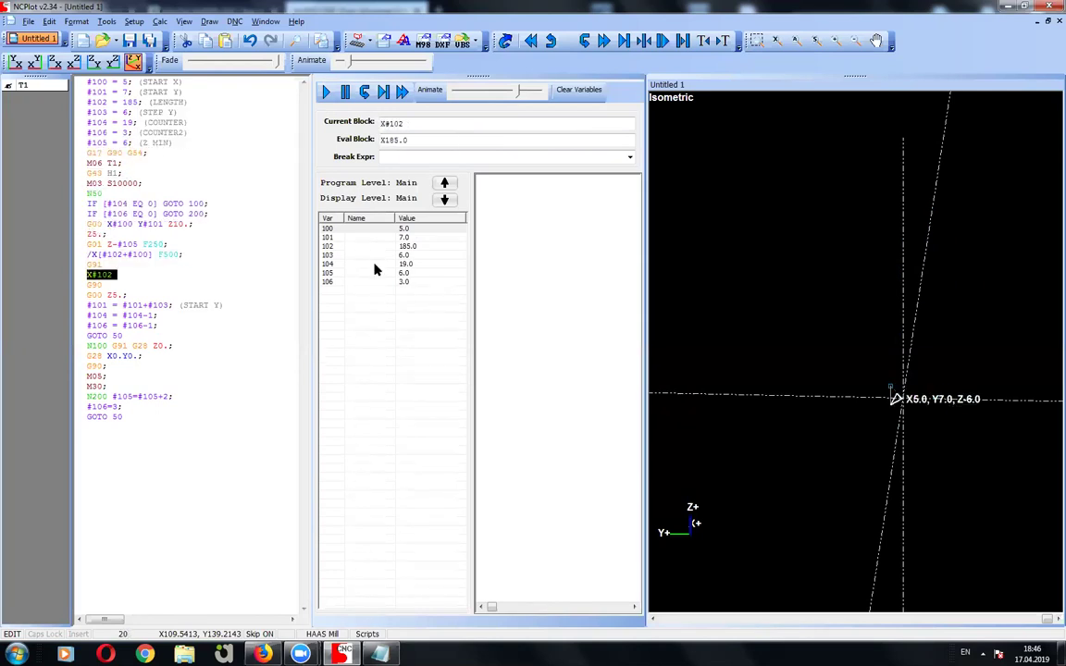
click(351, 237)
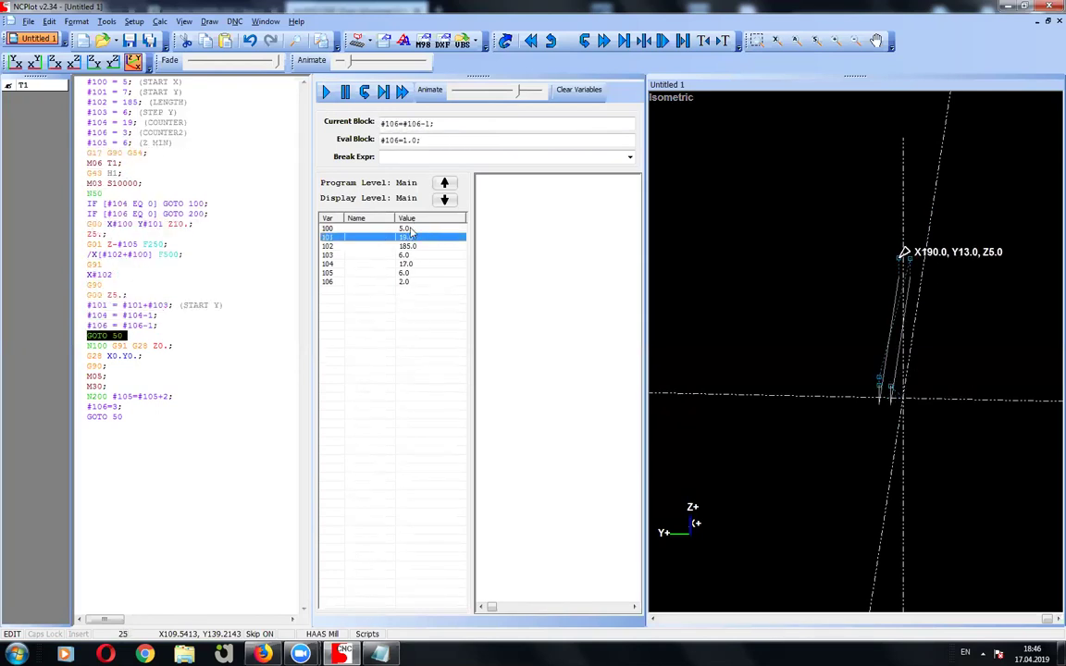
click(407, 274)
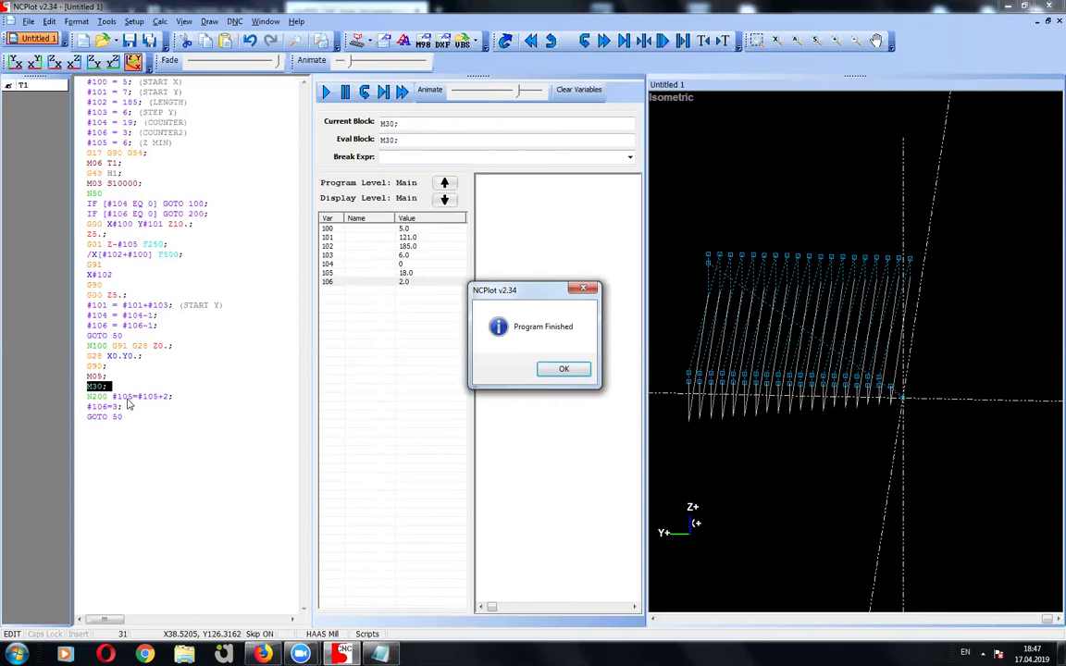
Step: Dismiss the Program Finished message and add an opening parenthesis before #106=3;
key(Return)
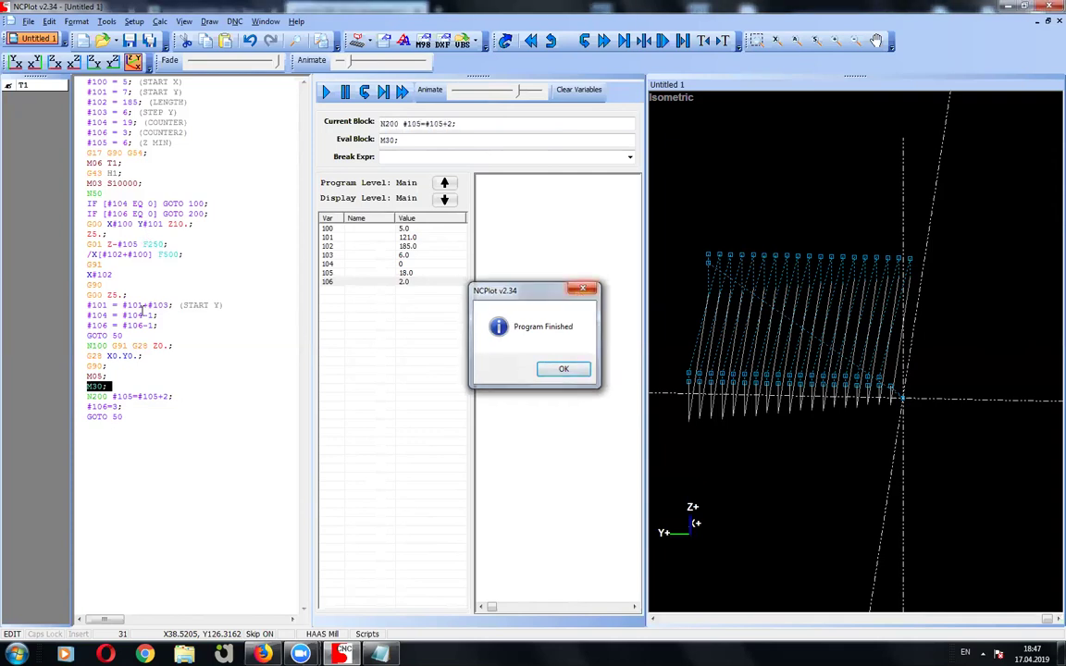
click(185, 313)
click(167, 366)
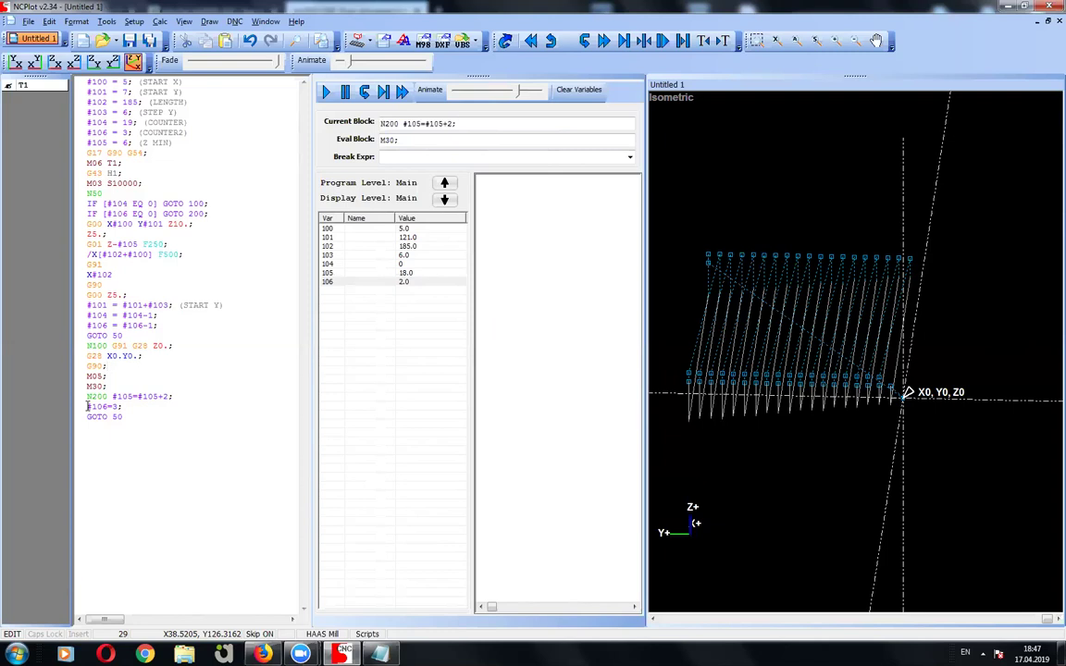
text(/)
key(BackSpace)
text(()
Step: Select the #106-1 expression on the counter line
key(alt+shift)
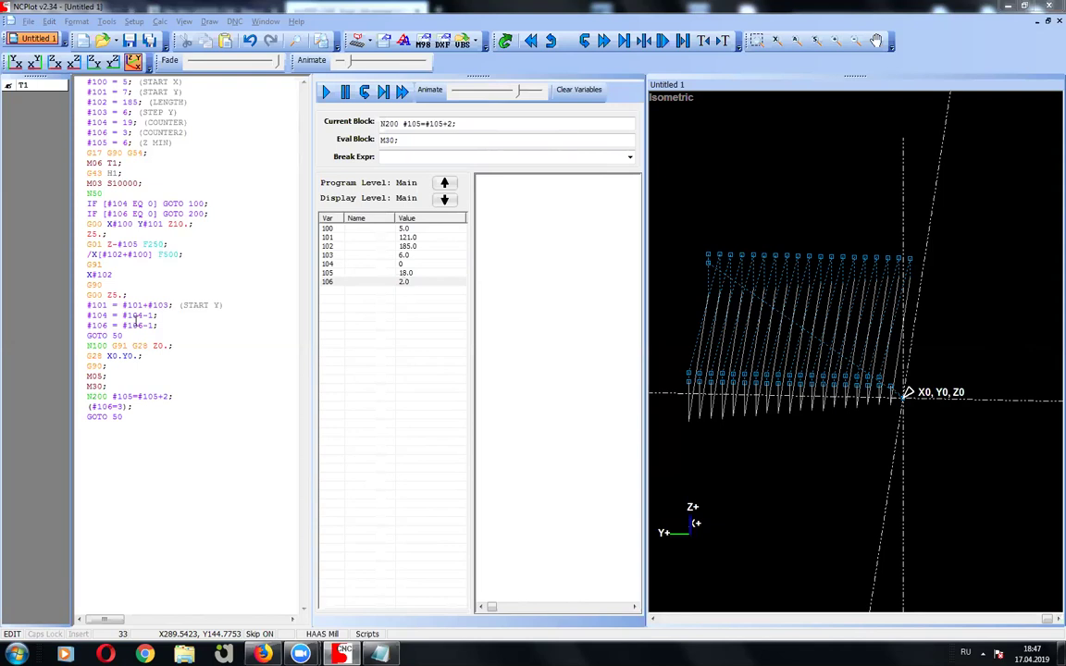
key(shift+Left)
key(shift+Left)
key(shift+Left)
key(shift+Left)
key(shift+Left)
key(shift+Left)
key(shift+Left)
key(shift+Left)
key(Left)
key(shift+Left)
key(shift+Left)
key(shift+Left)
key(shift+Left)
key(shift+Left)
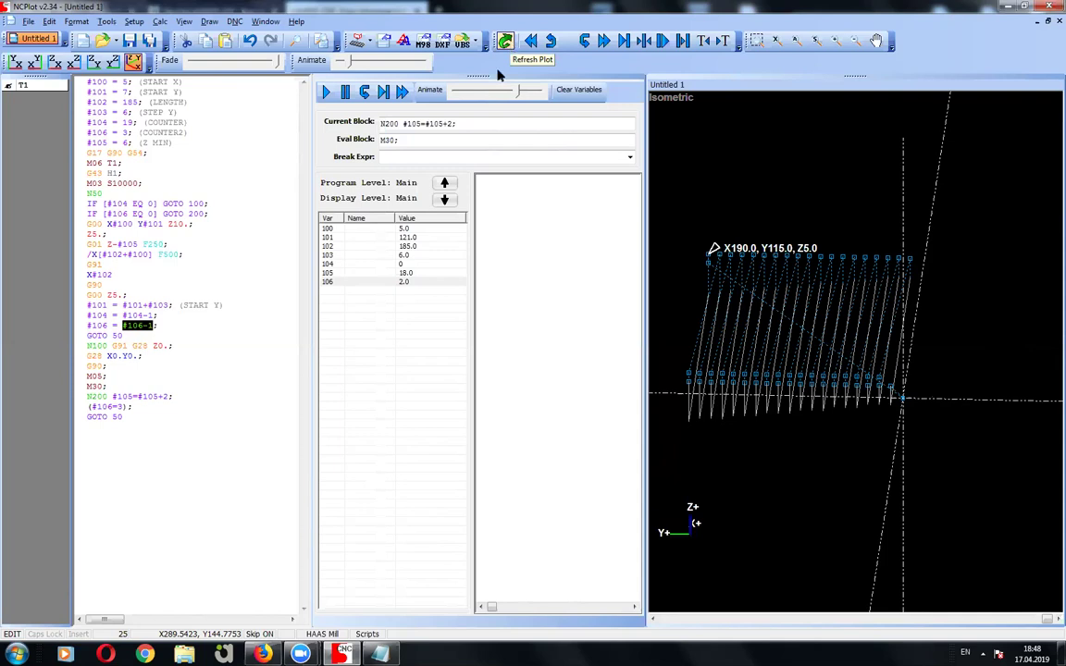
Step: Replot the edited program, pausing and resuming until it finishes with #105 at 13638
click(506, 43)
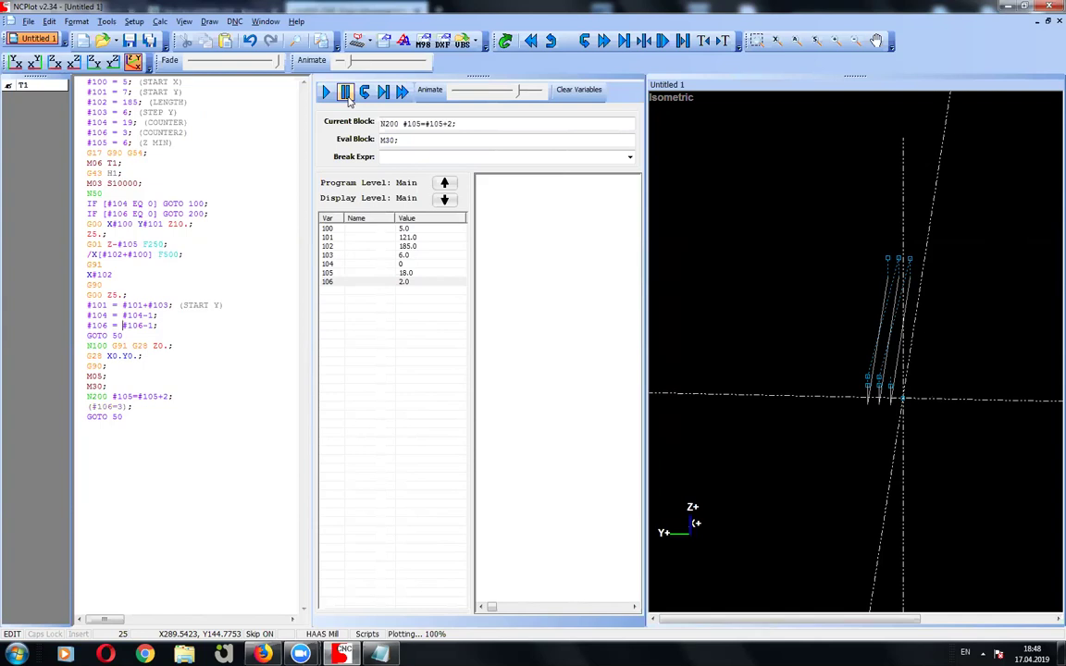
click(347, 98)
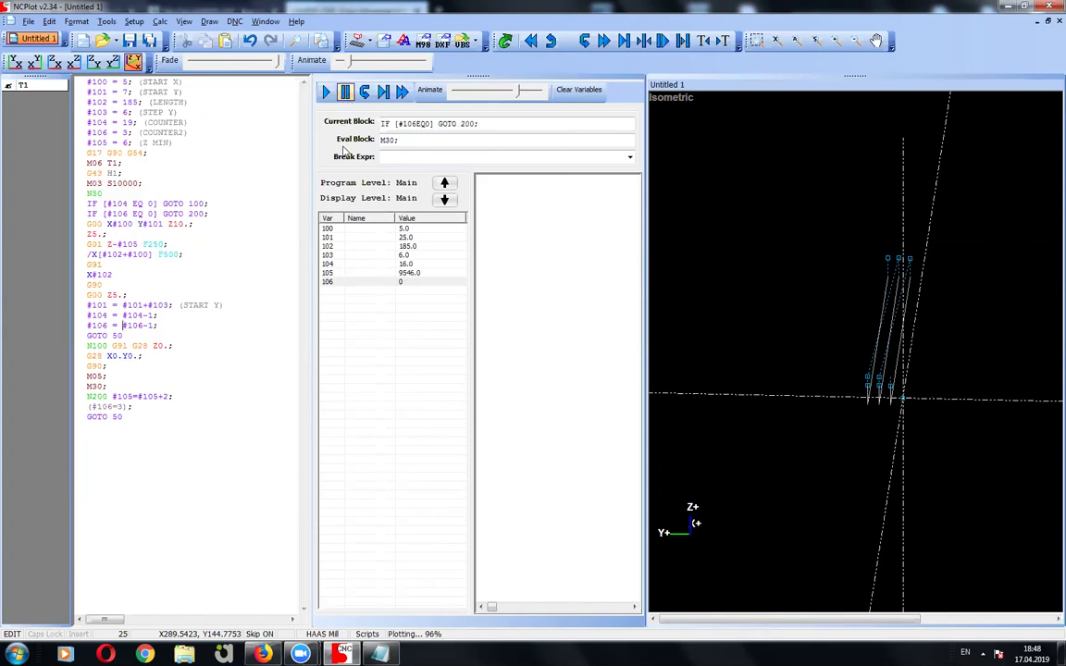
click(328, 94)
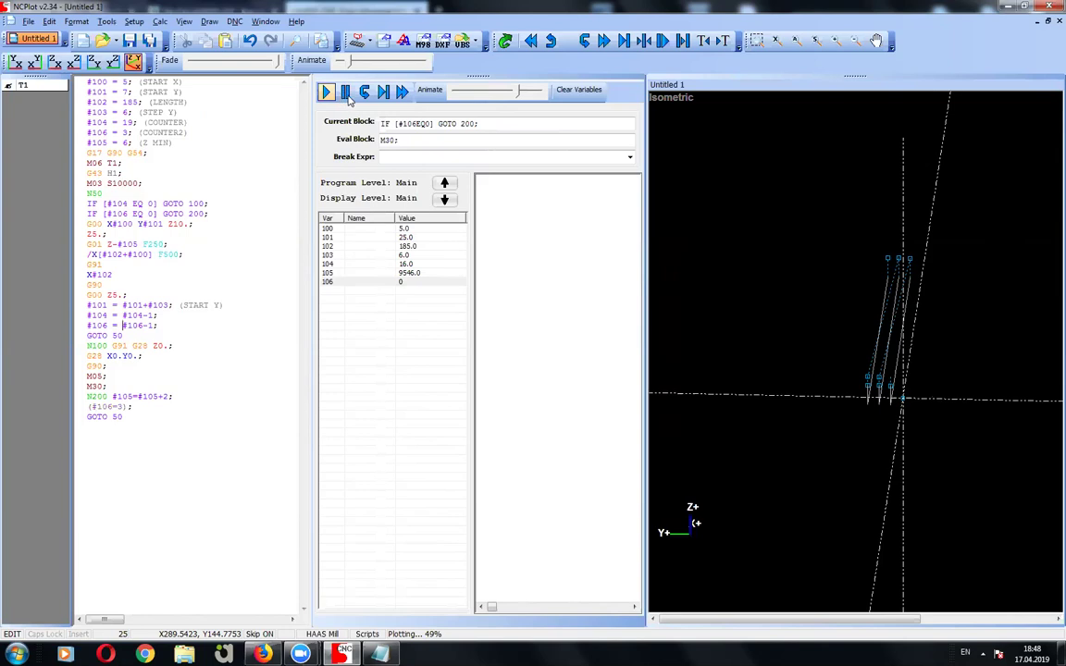
click(196, 396)
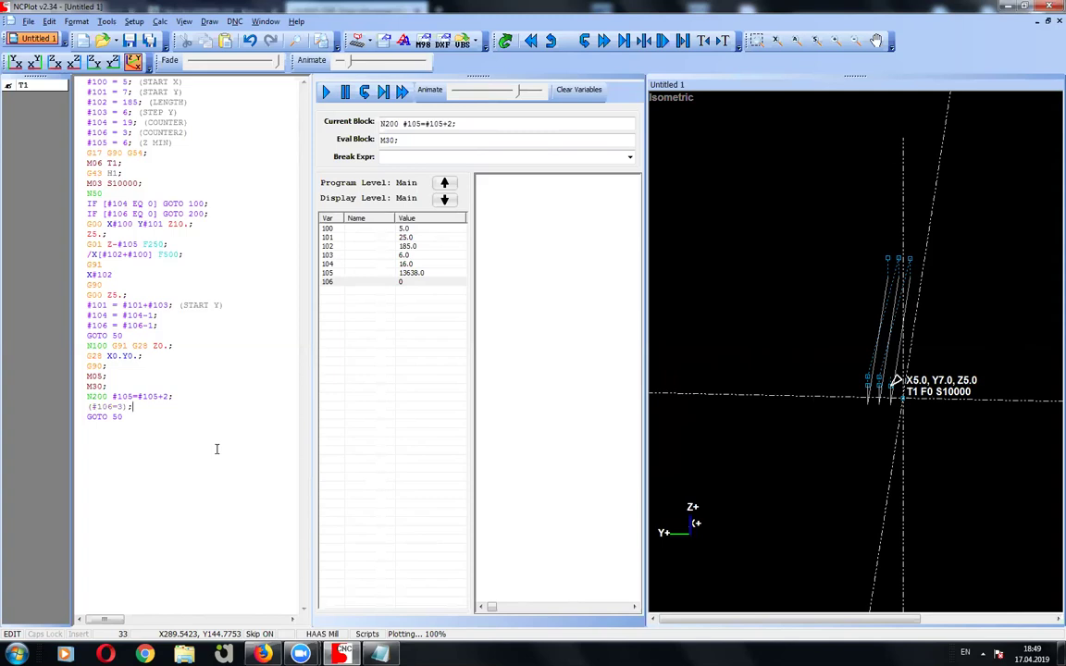
key(alt+shift)
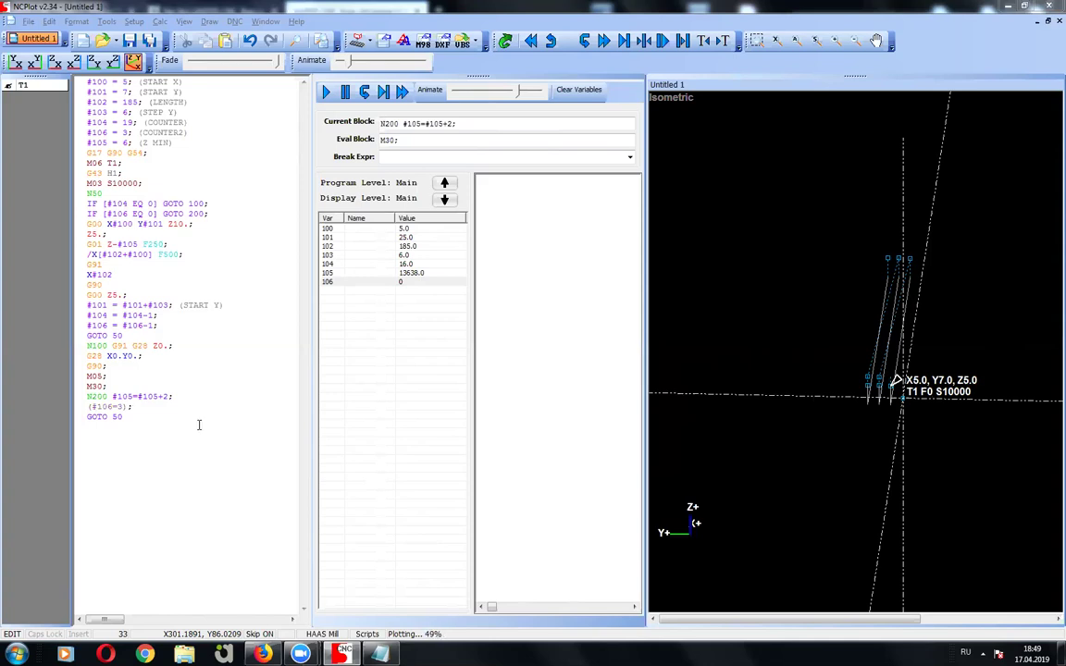
key(alt+shift)
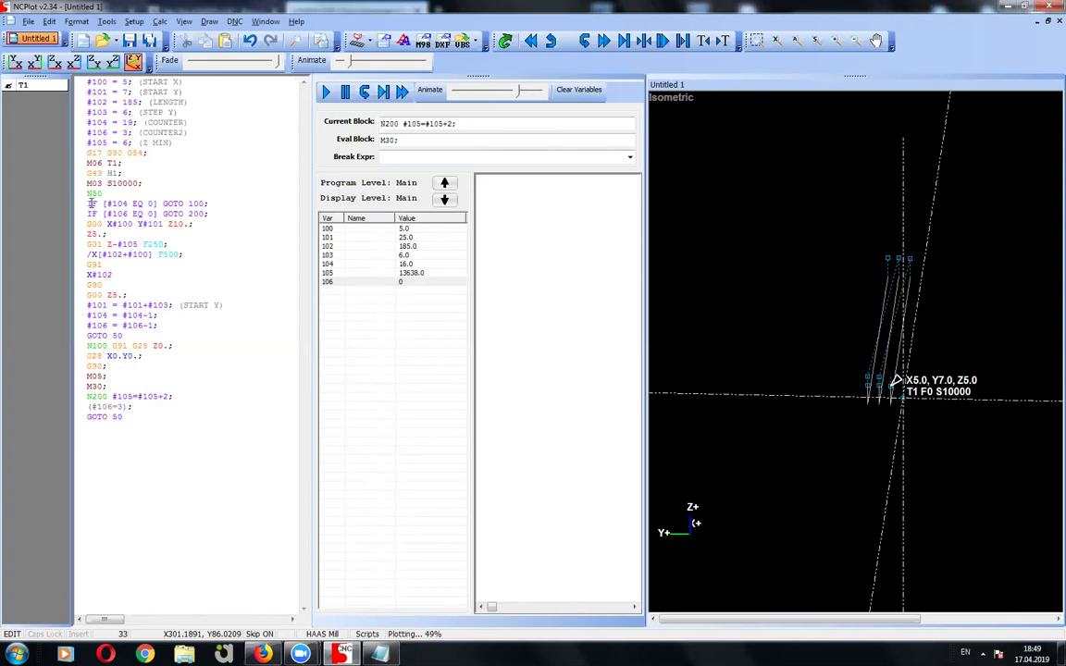
triple_click(190, 206)
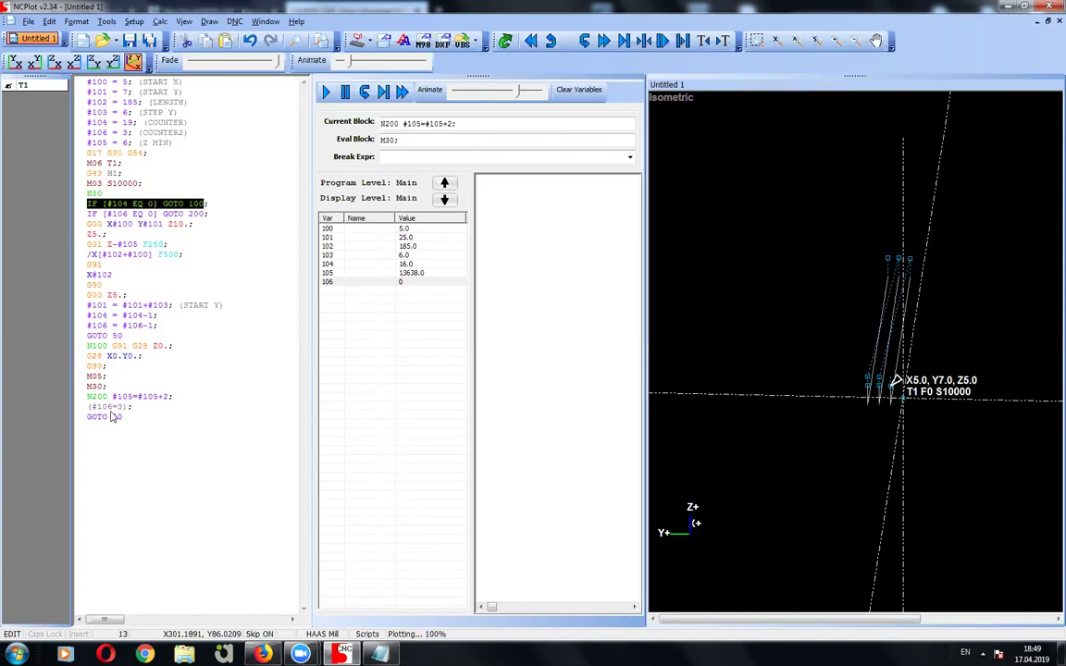
click(138, 224)
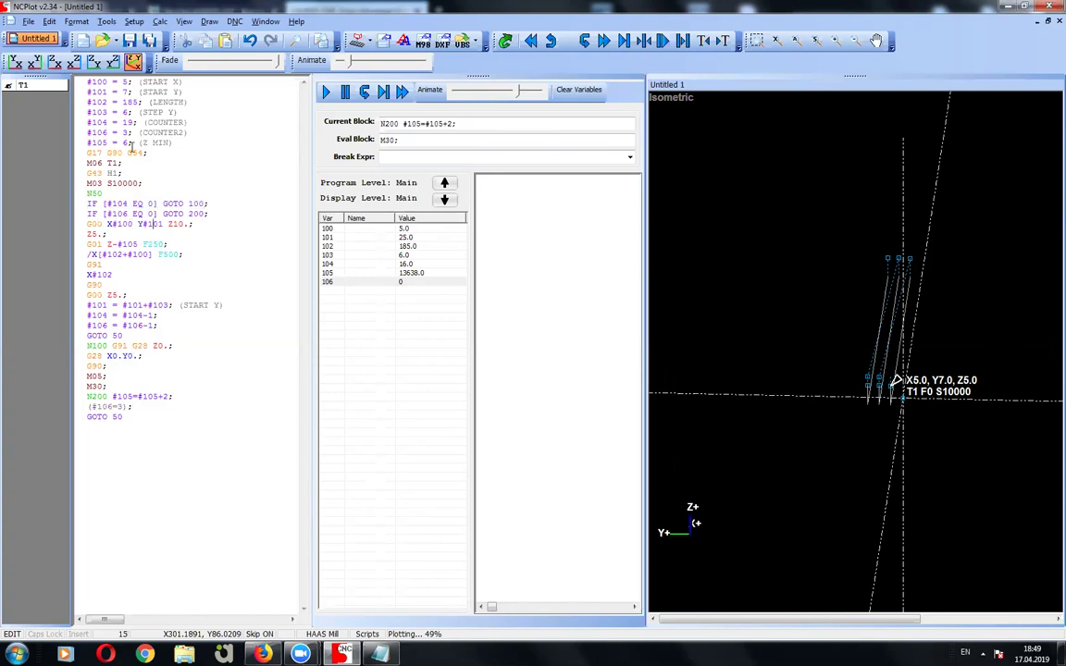
click(118, 325)
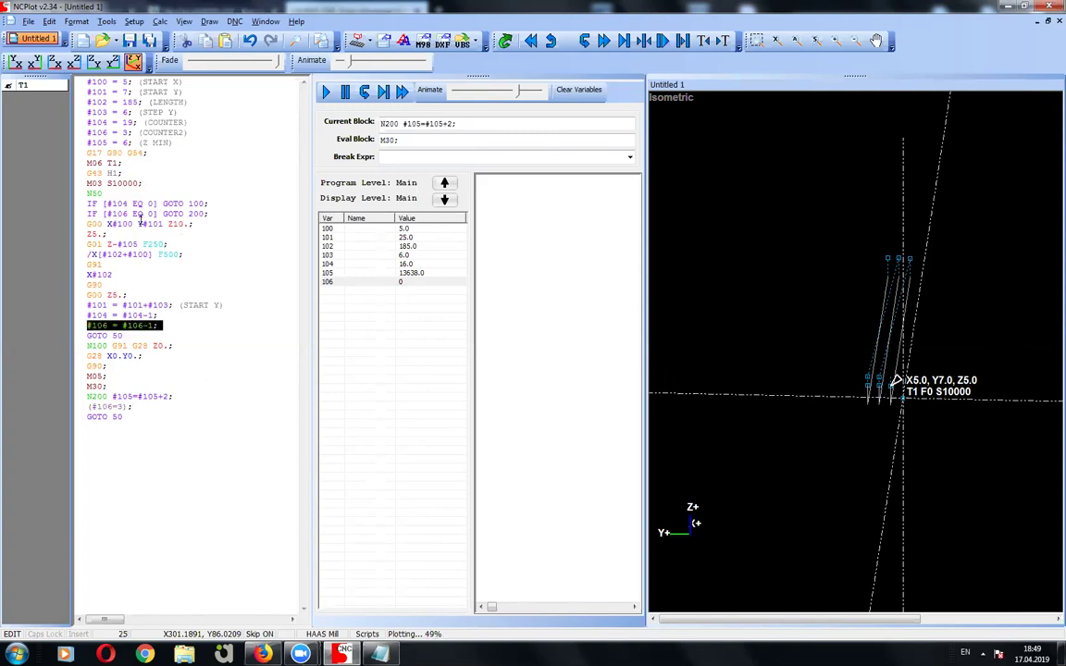
click(83, 213)
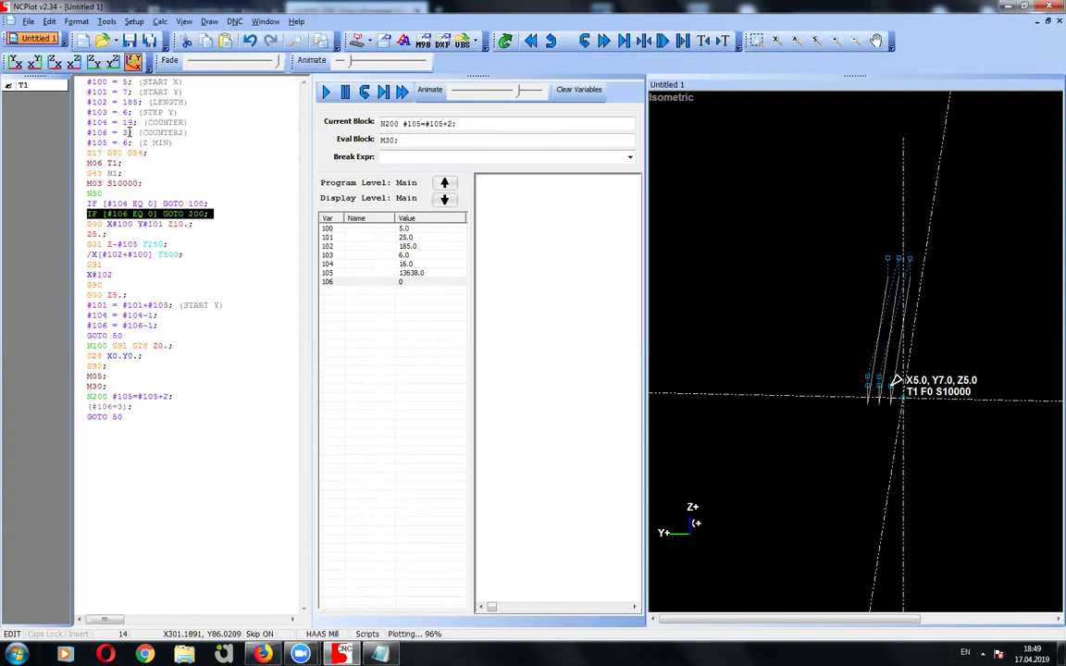
double_click(125, 132)
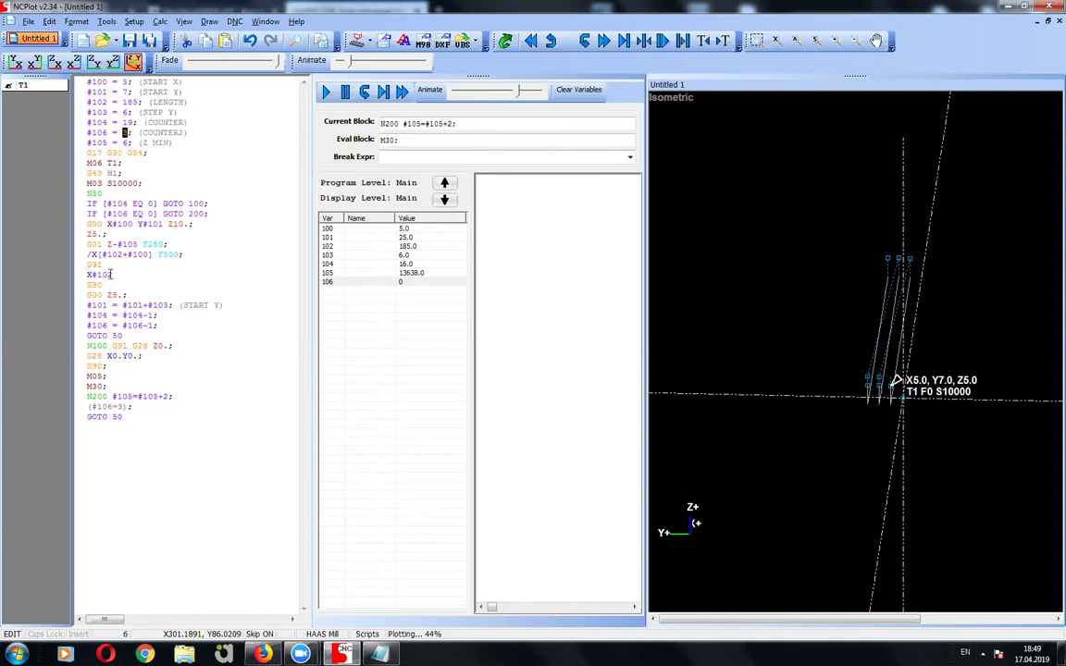
click(78, 214)
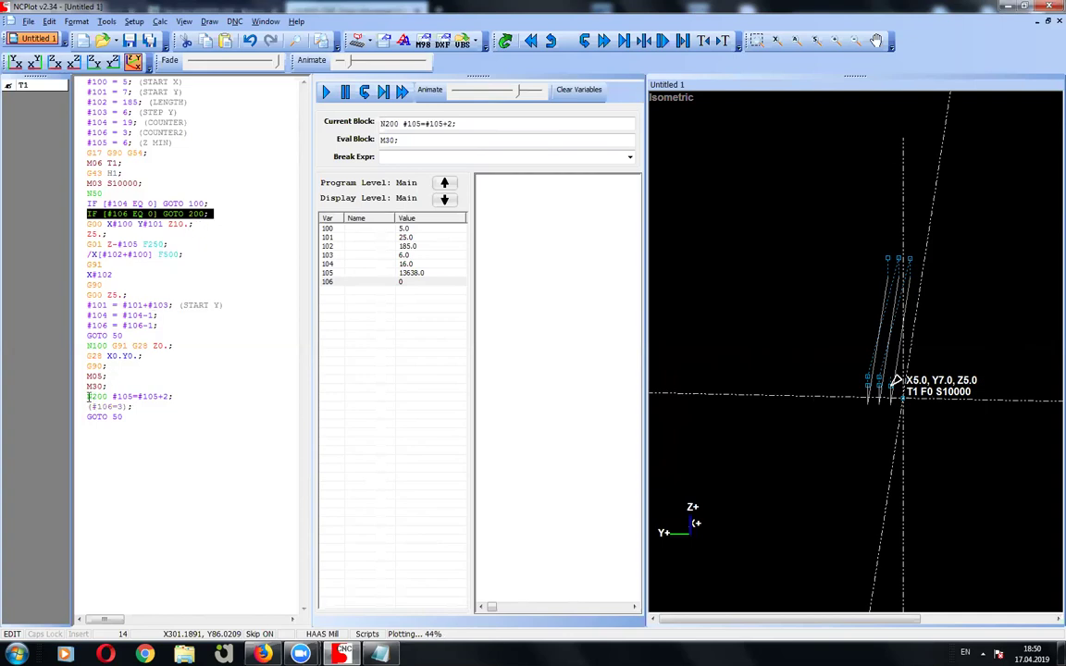
drag(89, 396, 171, 396)
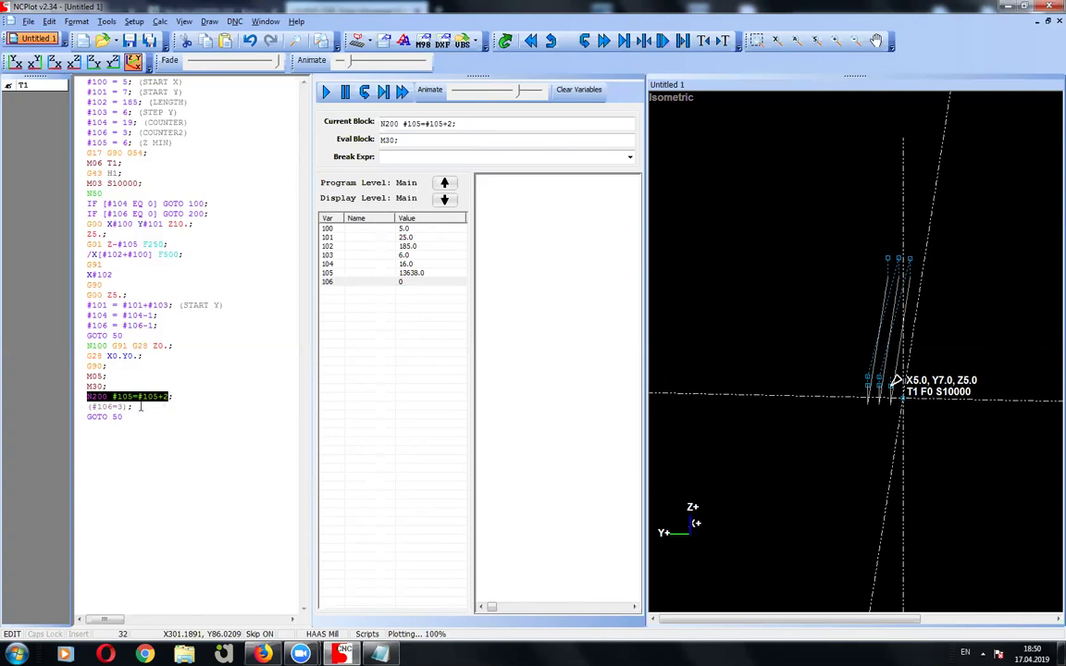
drag(123, 417, 88, 418)
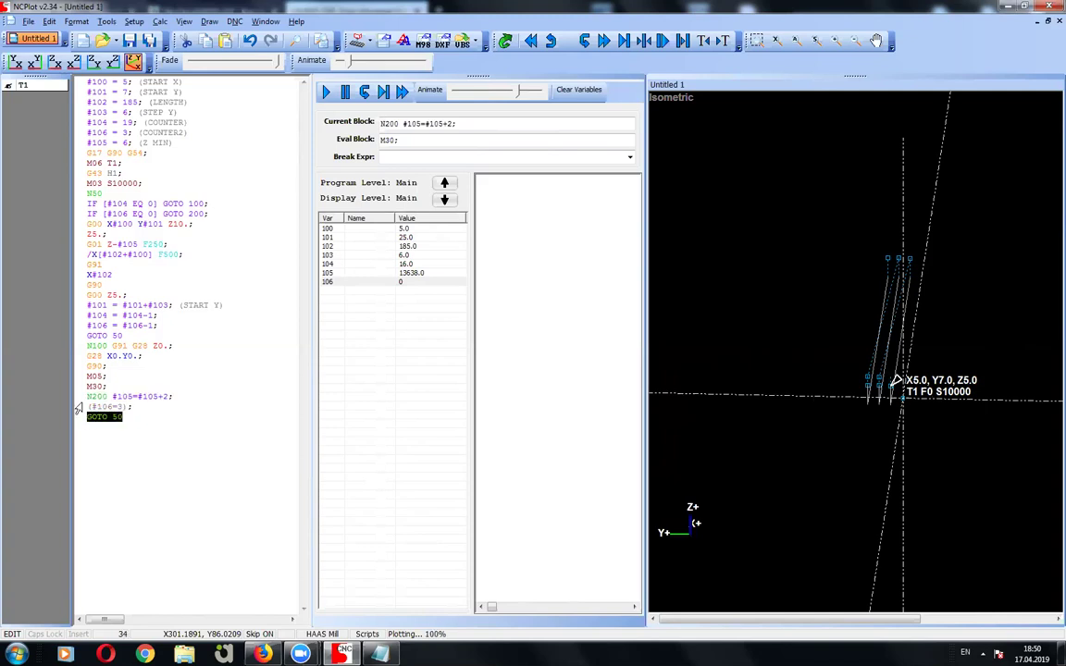
drag(86, 204, 208, 203)
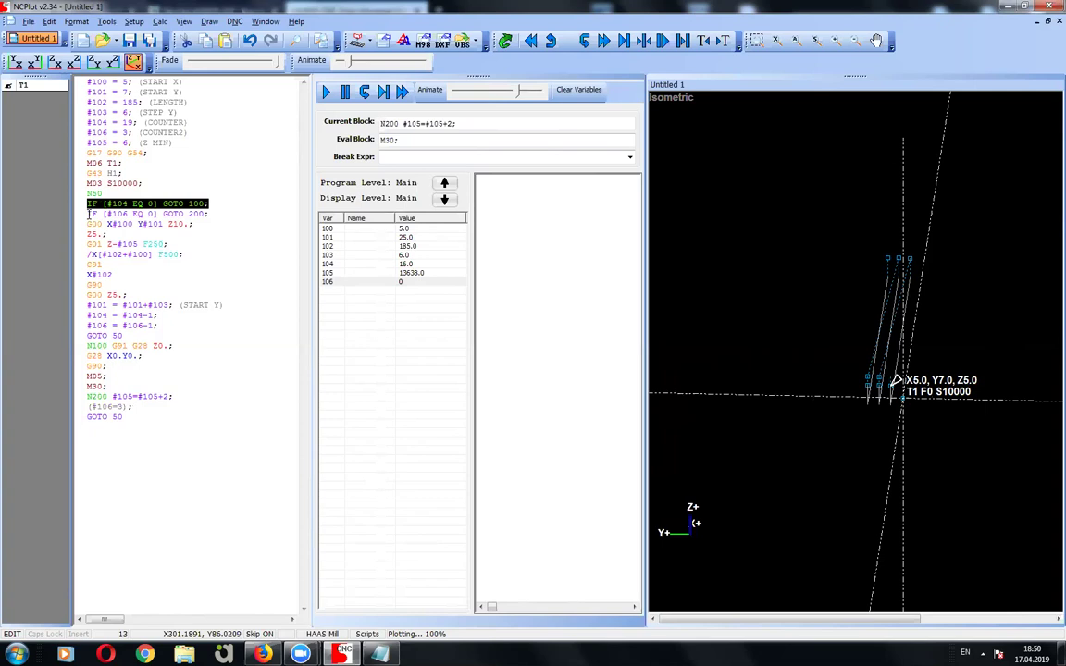
drag(90, 214, 210, 214)
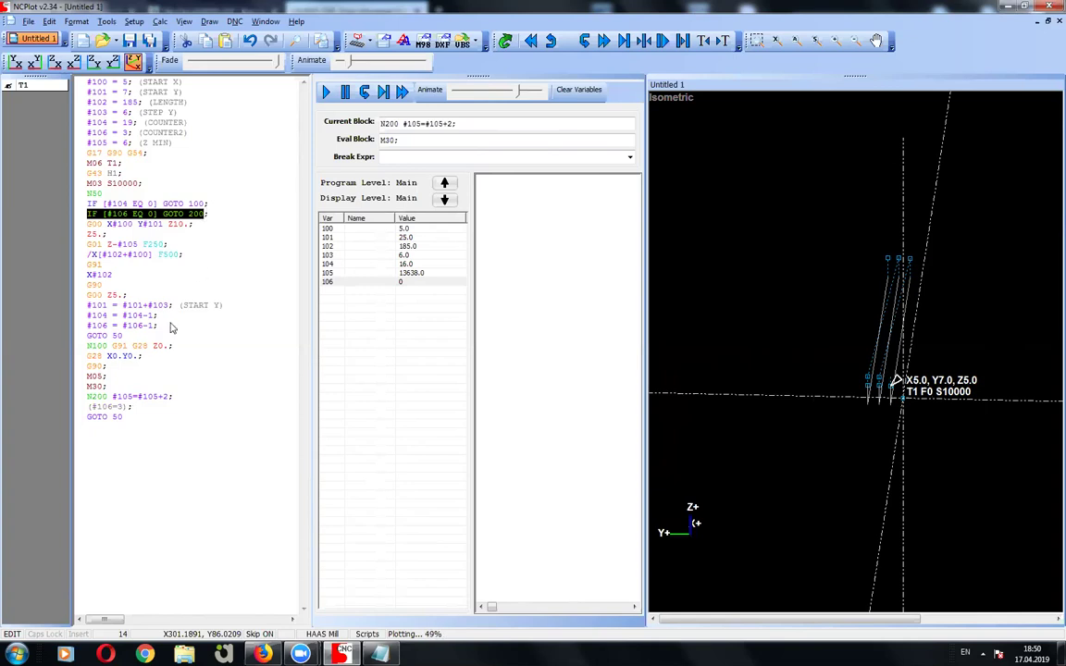
mouse_move(112, 396)
mouse_down()
mouse_move(165, 395)
mouse_move(88, 416)
mouse_up()
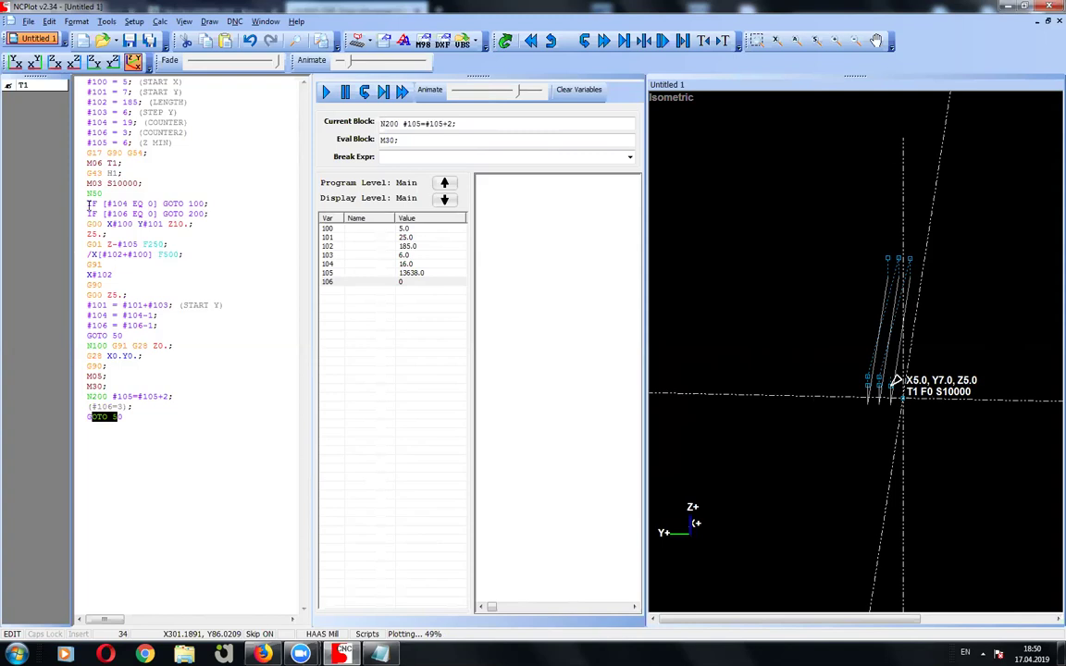
drag(87, 213, 211, 213)
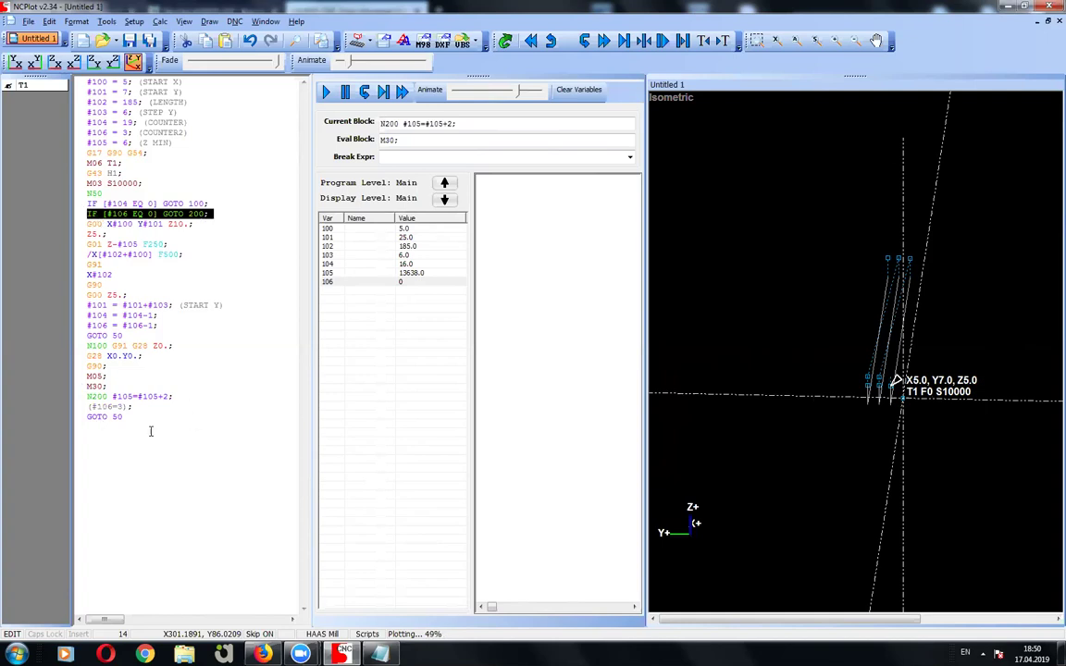
click(413, 274)
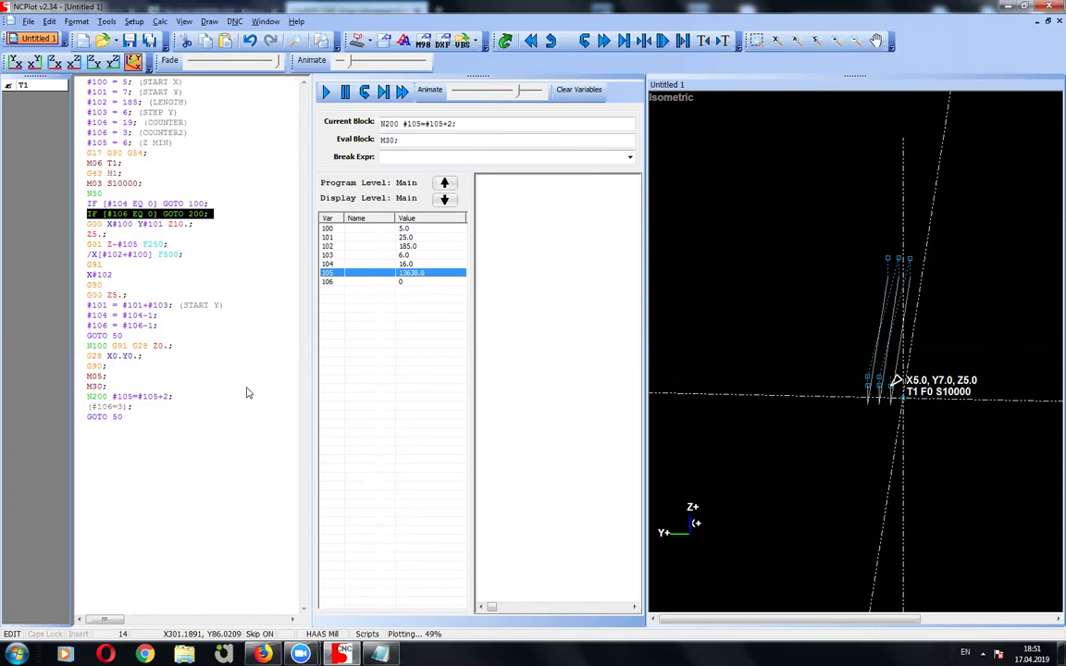
click(148, 411)
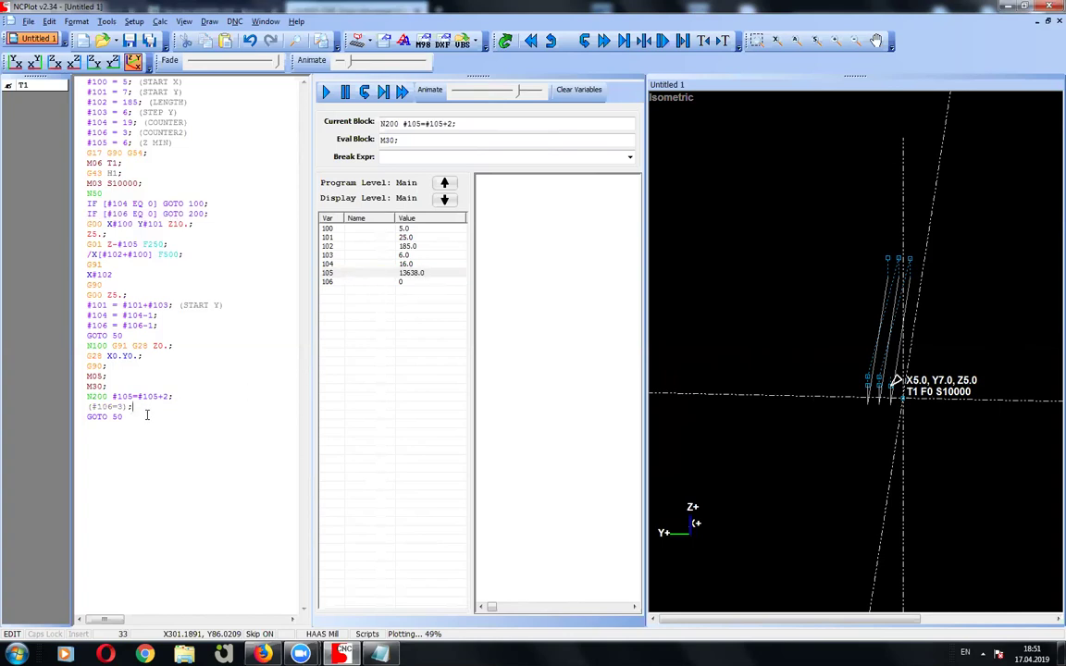
Step: Uncomment (#106=3); back to #106=3; and replot, dismissing the 'Bad file name or number' error
shift+click(85, 214)
click(185, 316)
key(Down)
key(Down)
key(Down)
key(Down)
key(Down)
key(Down)
key(Left)
key(Left)
key(Left)
key(Left)
key(Left)
key(Left)
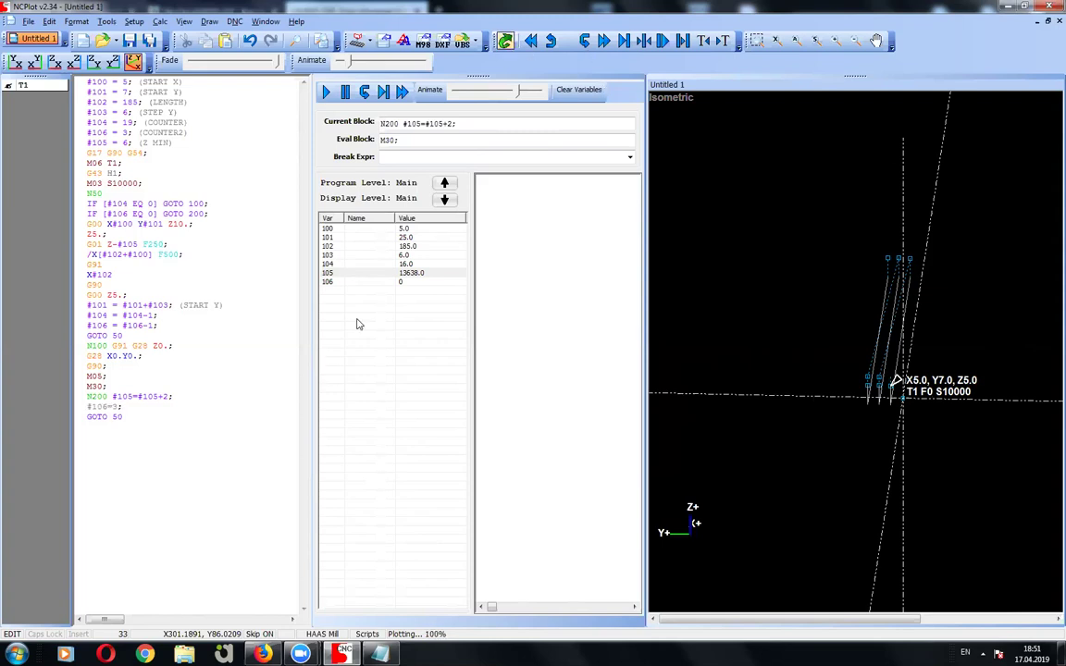
click(505, 41)
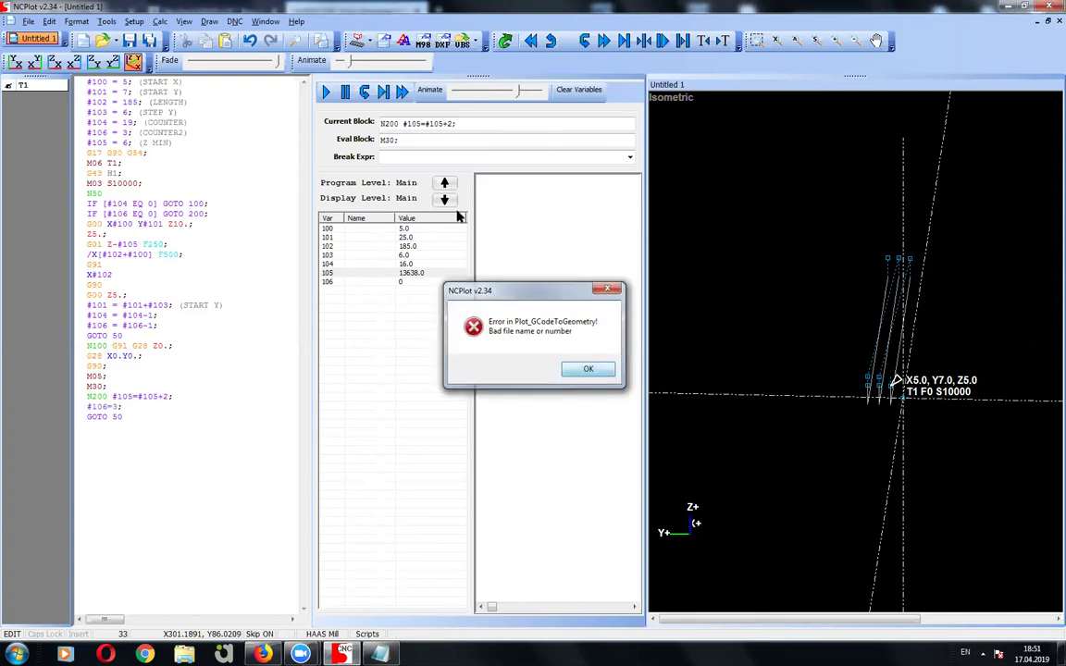
key(Return)
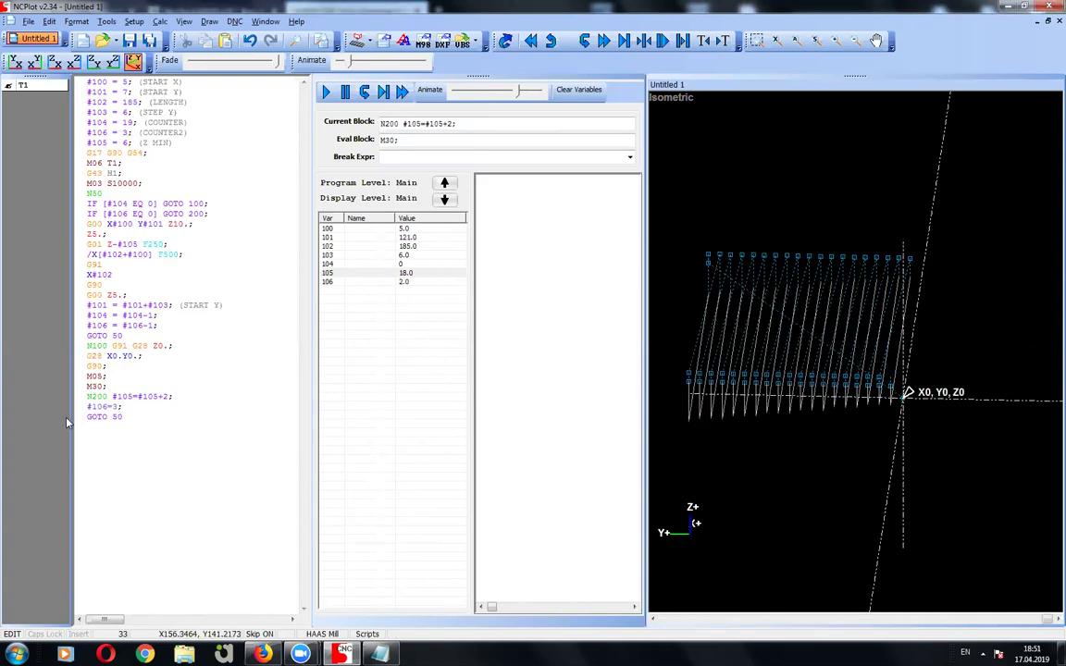